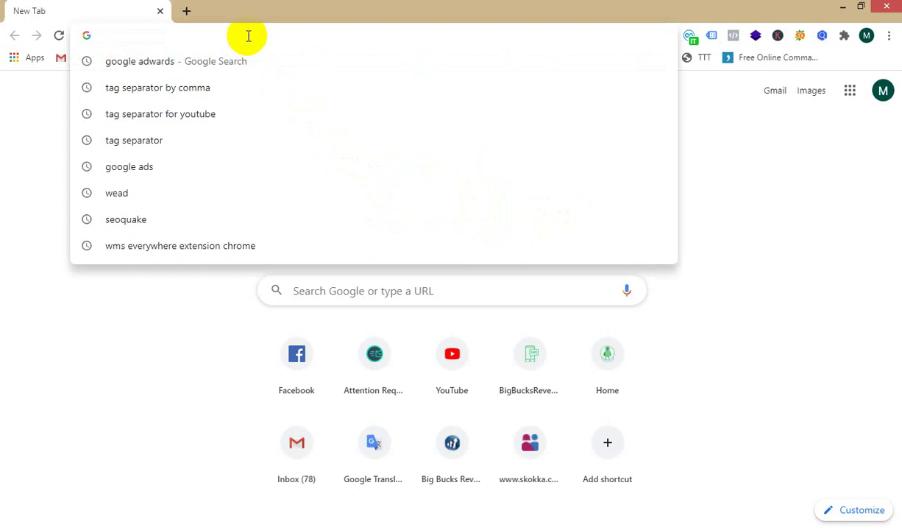
- Search Google for "google adwards" and open the ads.google.com result
type("google")
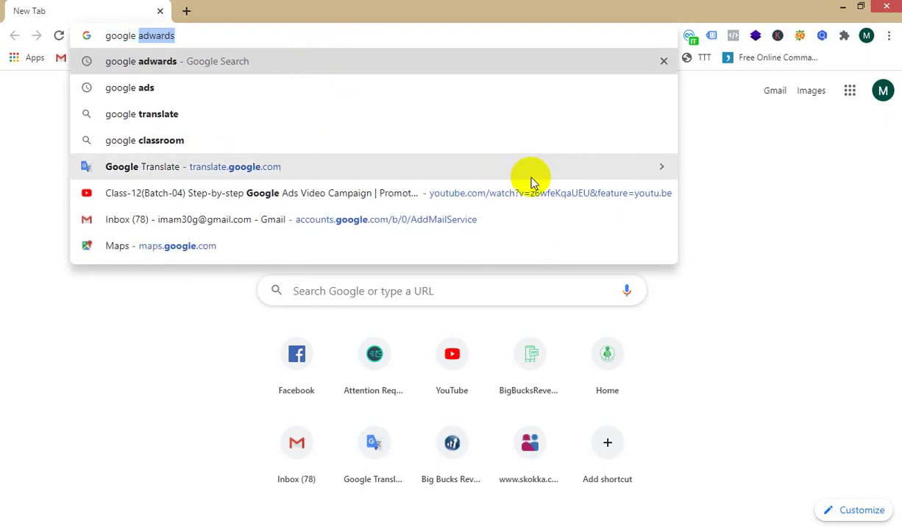
key("Return")
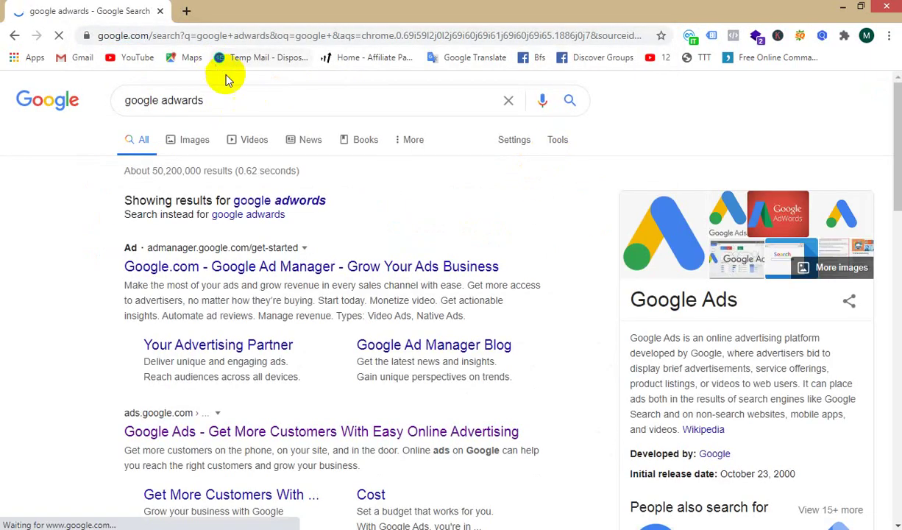
scroll(213, 247, "down", 1)
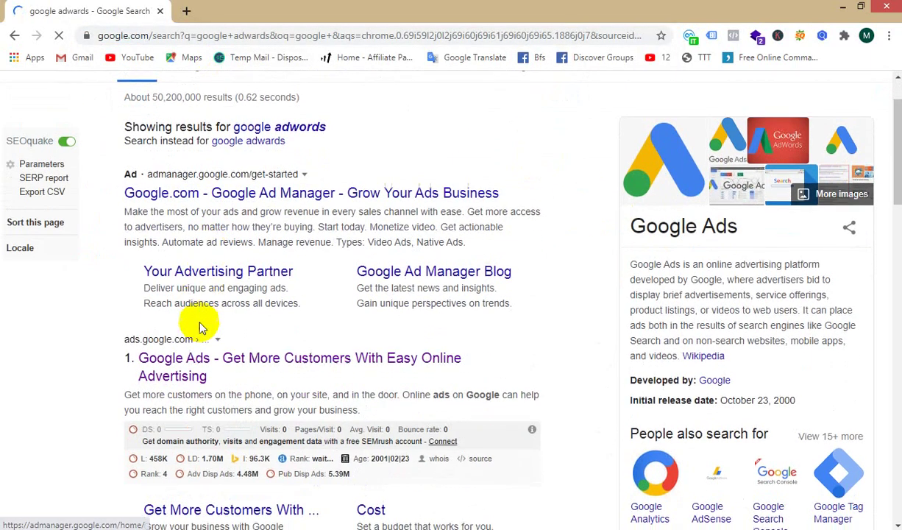
scroll(200, 322, "down", 1)
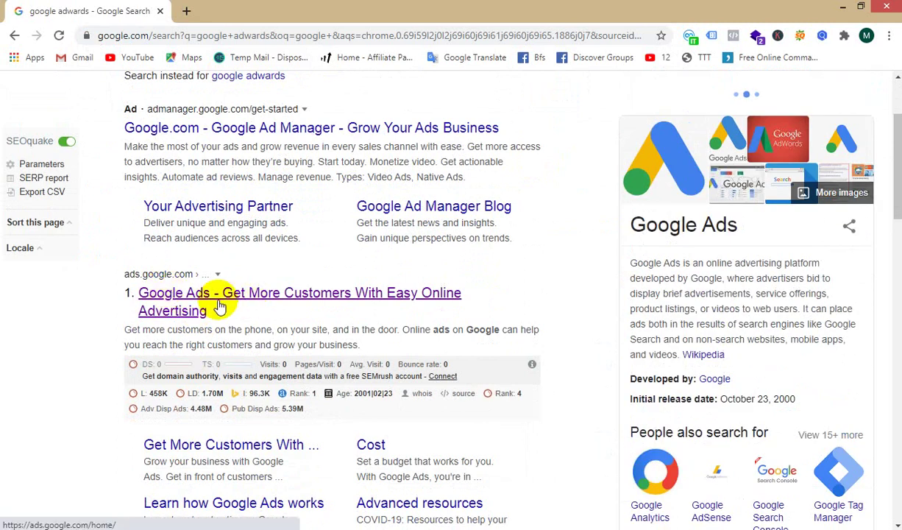
left_click(218, 306)
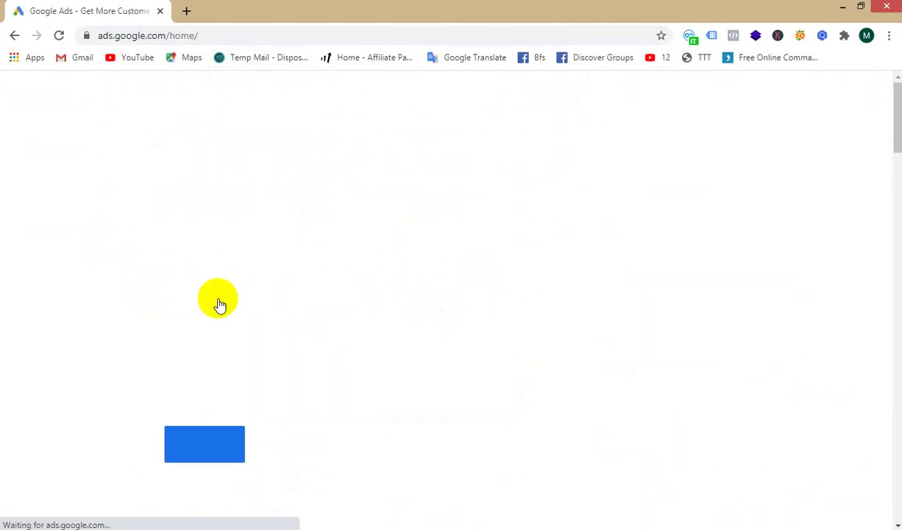
left_click(186, 10)
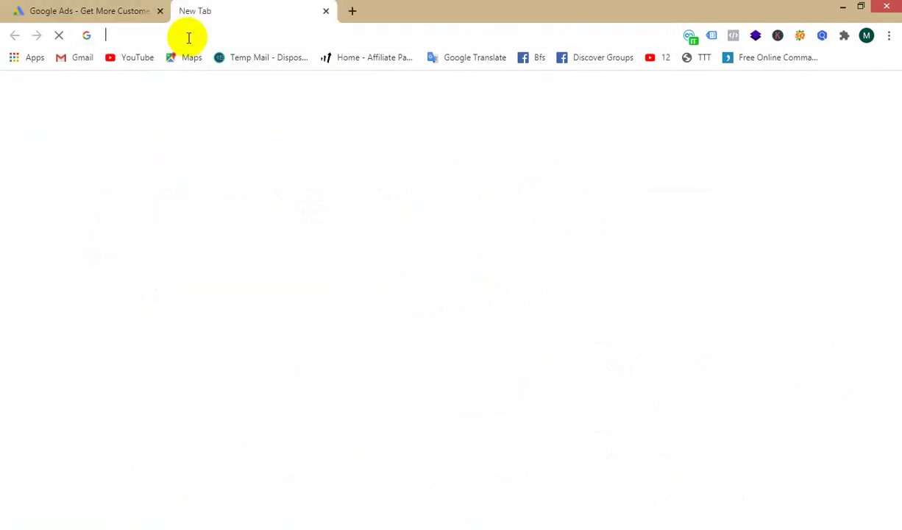
type("ads")
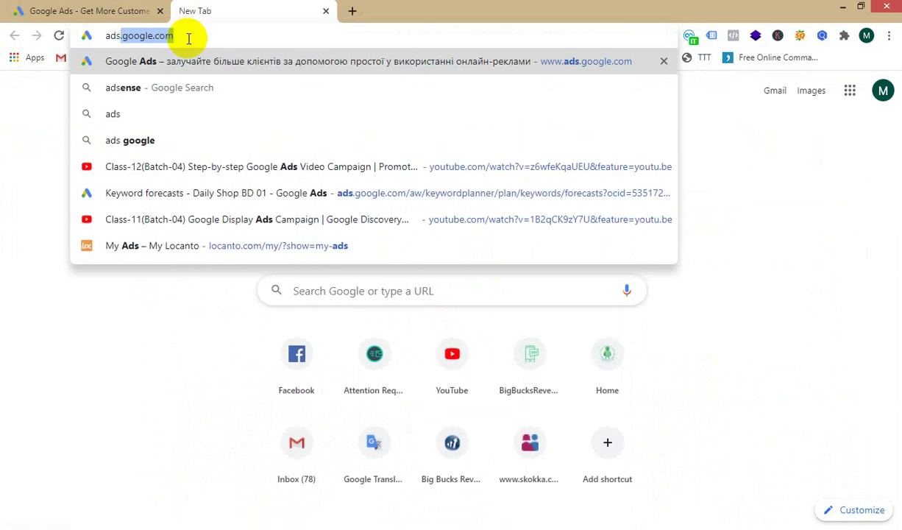
key("Return")
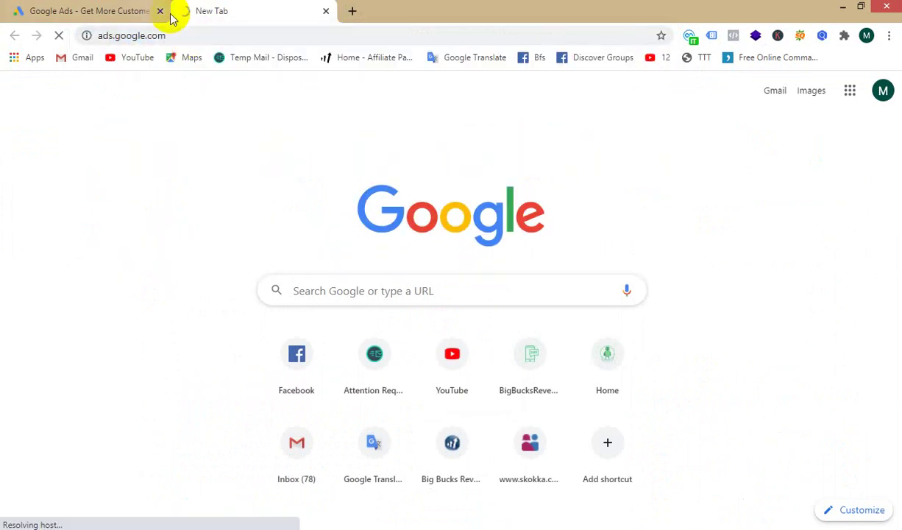
left_click(135, 21)
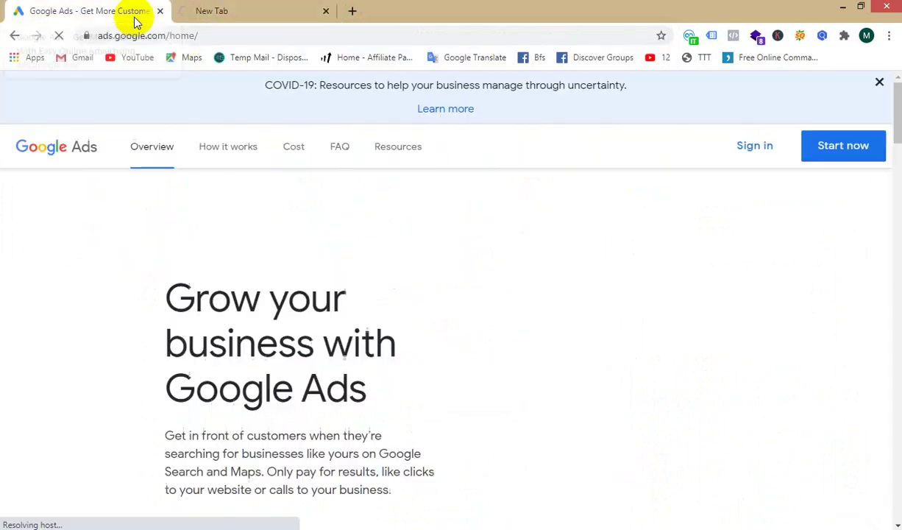
left_click(186, 10)
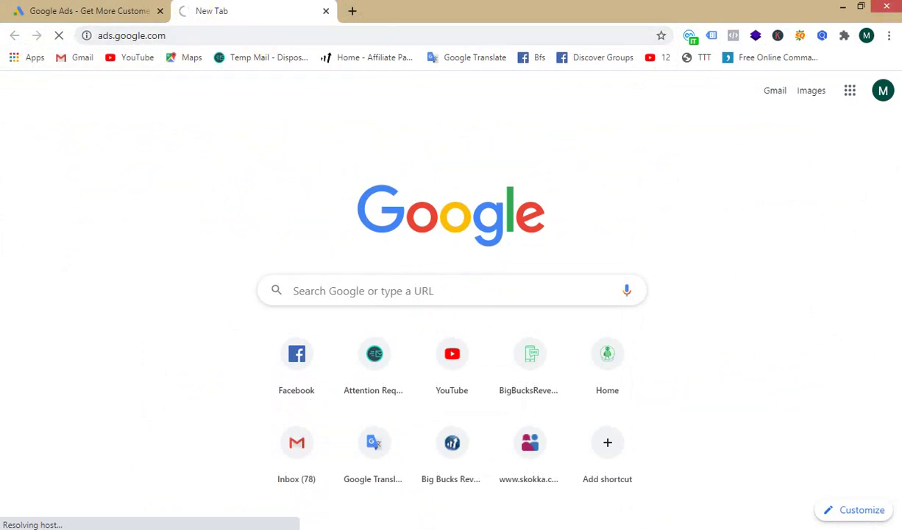
left_click(326, 11)
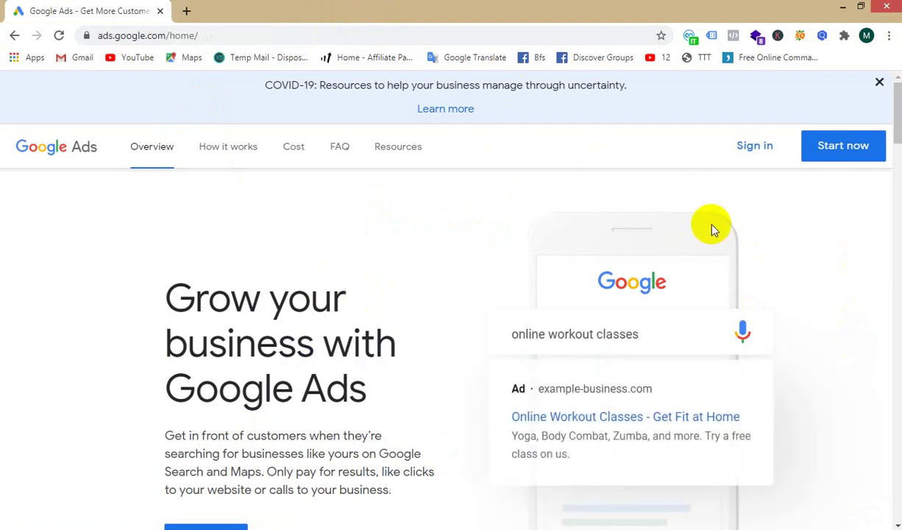
- Start Google Ads from its home page and enter the existing Test Ads account
scroll(715, 225, "down", 2)
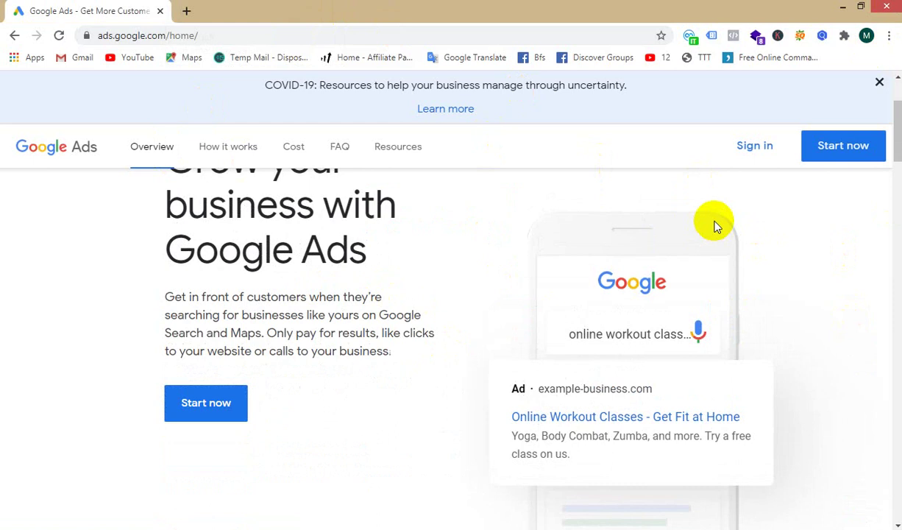
scroll(773, 191, "up", 2)
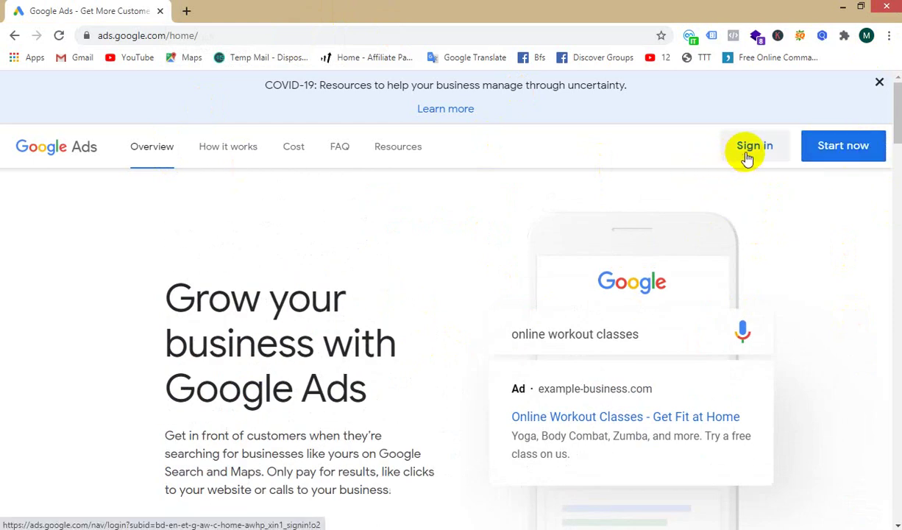
left_click(851, 157)
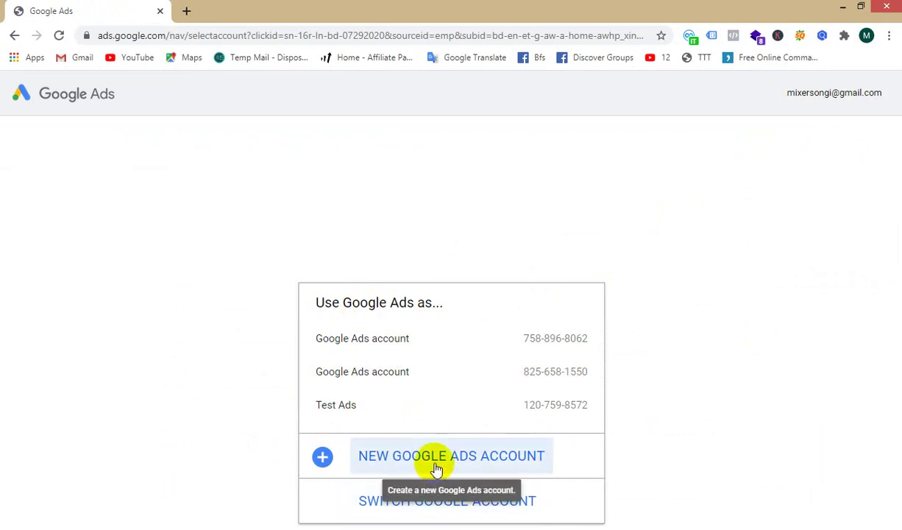
left_click(380, 416)
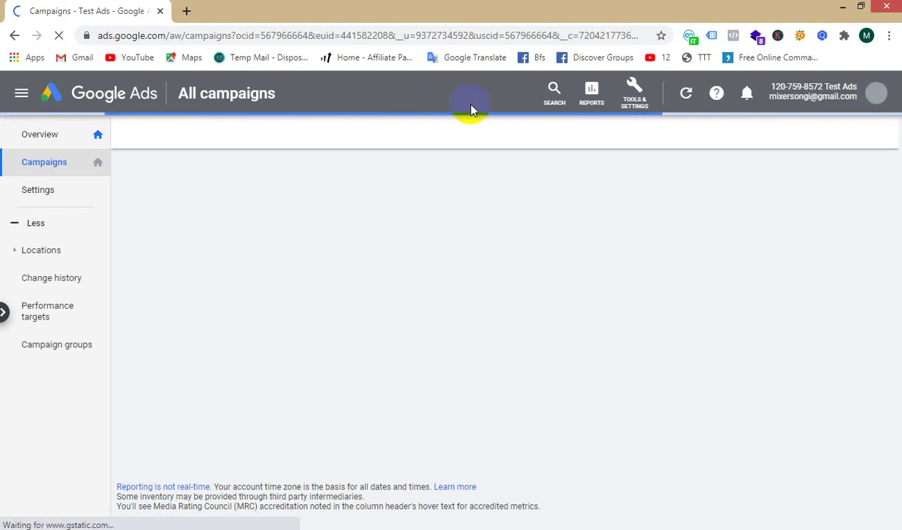
- Request a new Google Ads account from the account switcher and confirm its creation
left_click(872, 102)
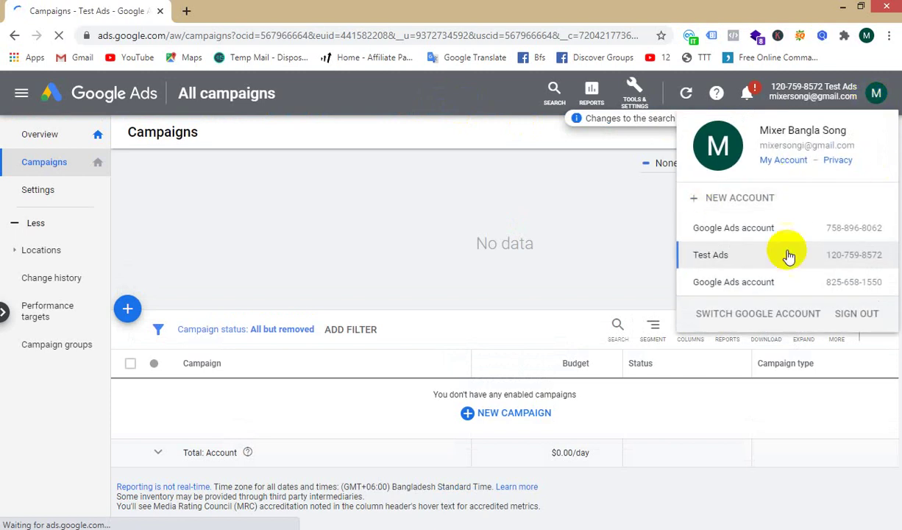
left_click(746, 206)
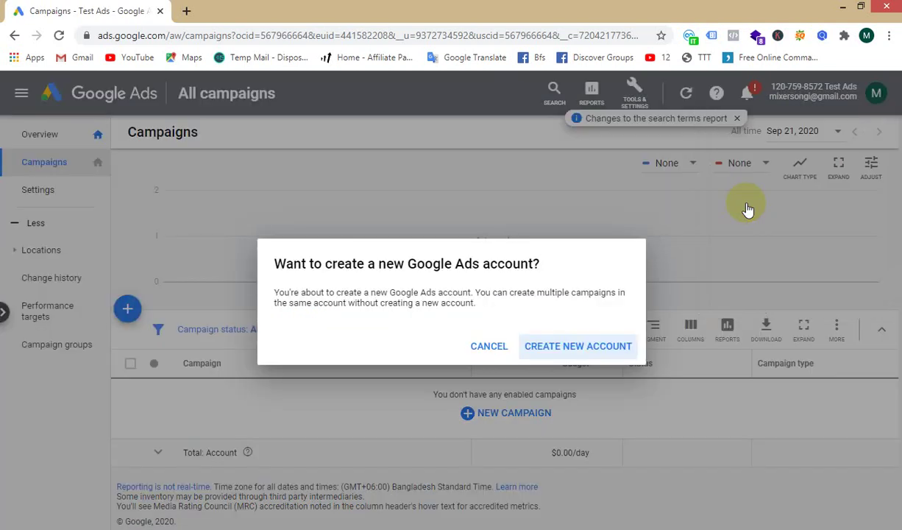
left_click(564, 348)
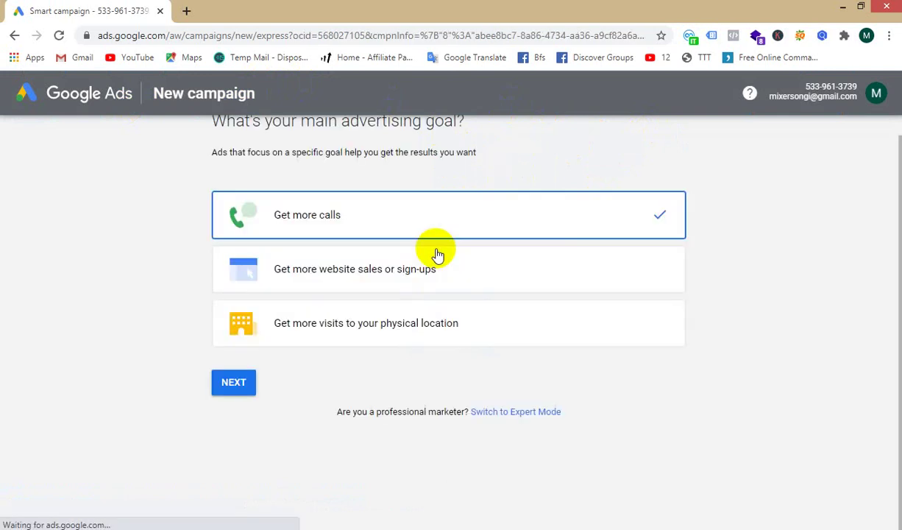
- Switch the campaign setup to Expert Mode and choose to create an account without a campaign
left_click(532, 413)
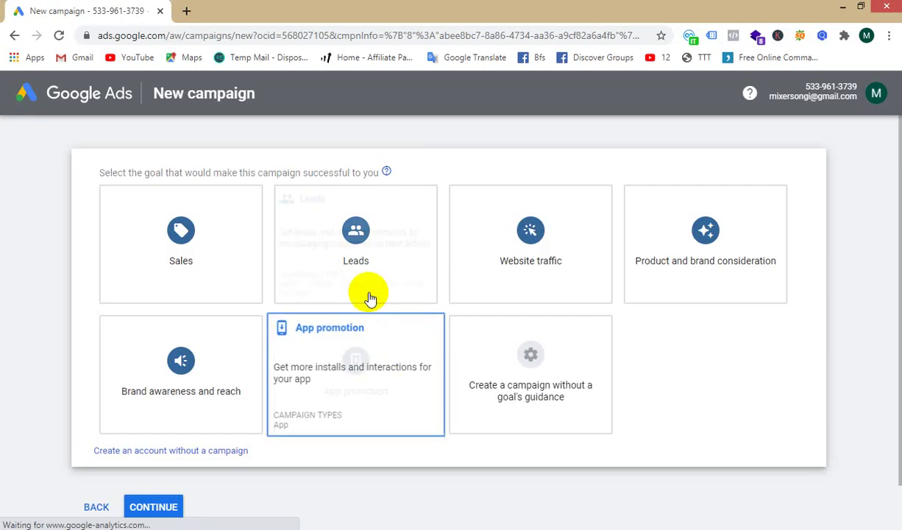
left_click(221, 397)
scroll(191, 441, "down", 1)
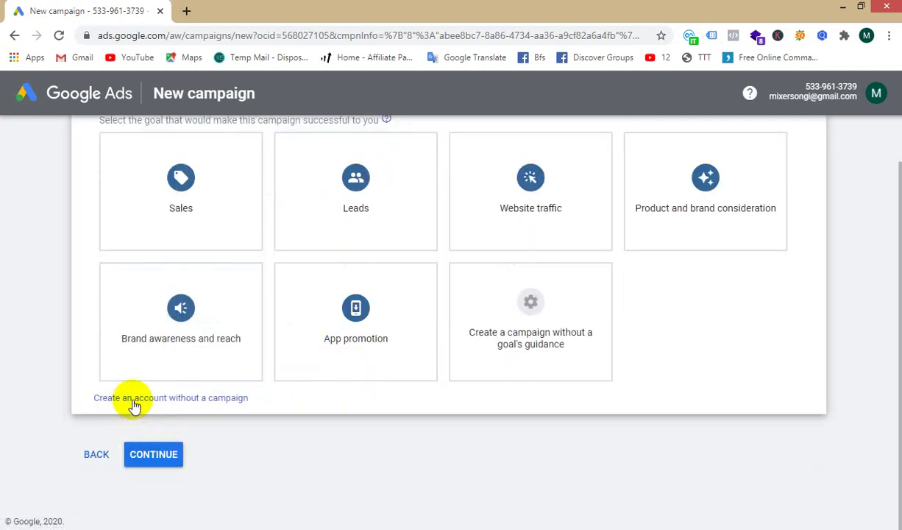
left_click(211, 399)
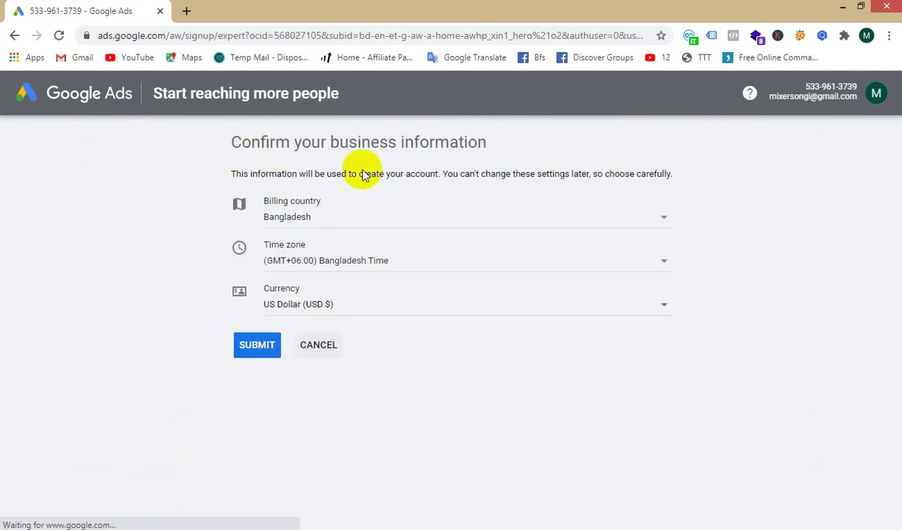
- Submit the business information with billing country Bangladesh, time zone (GMT+06:00) Bangladesh Time and currency US Dollar (USD $)
left_click(309, 218)
left_click(338, 200)
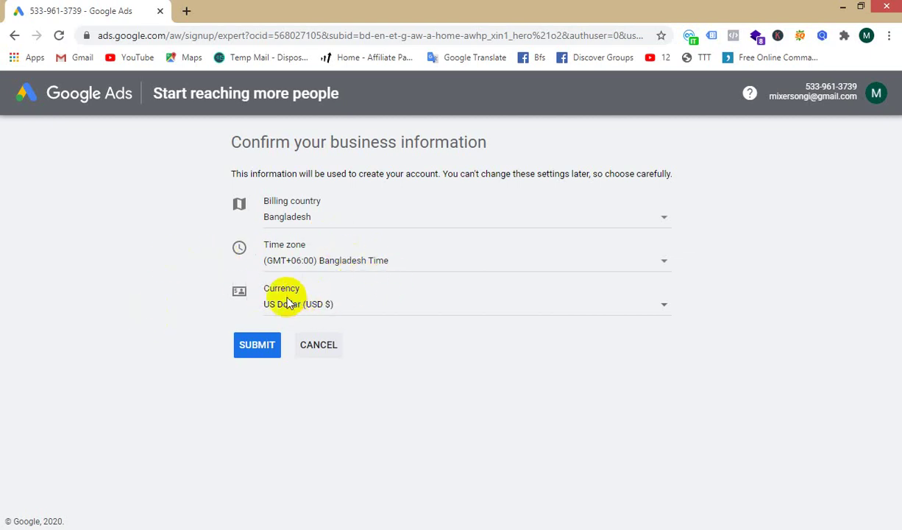
left_click(247, 351)
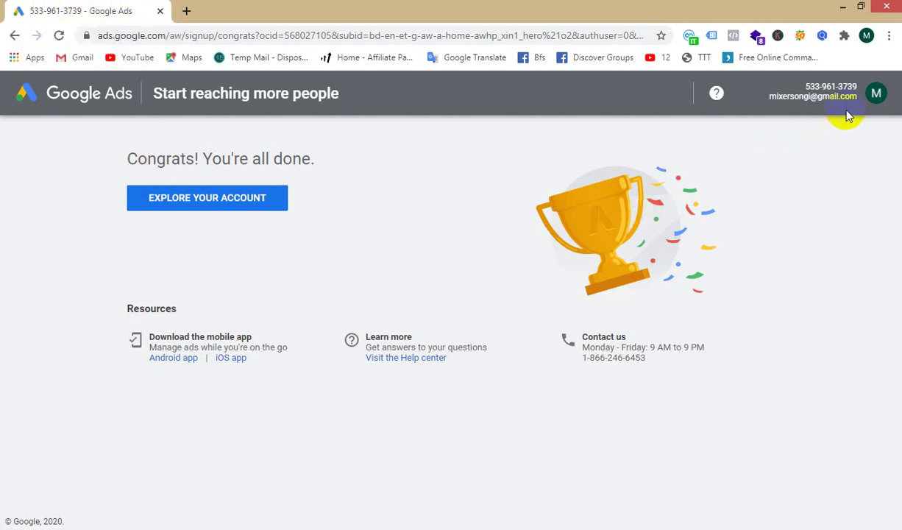
- Check the list of Google Ads accounts, then explore the newly created account
left_click(876, 93)
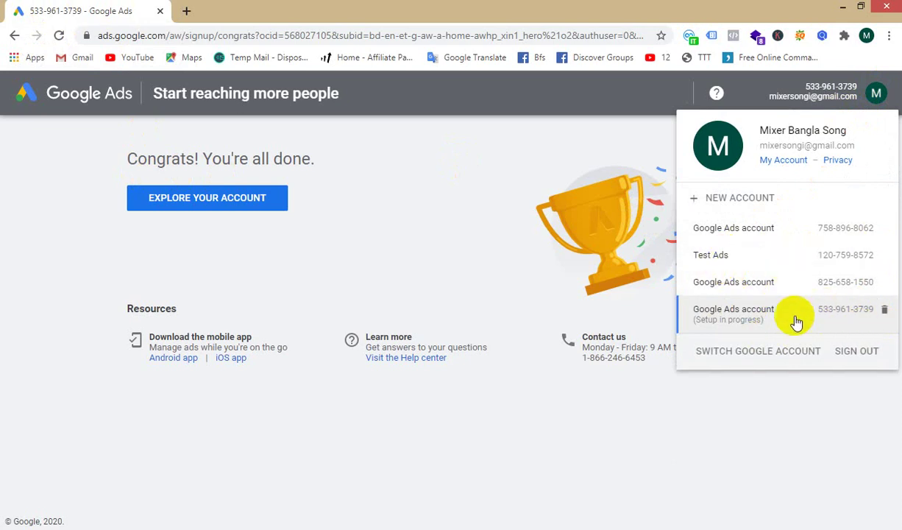
left_click(361, 244)
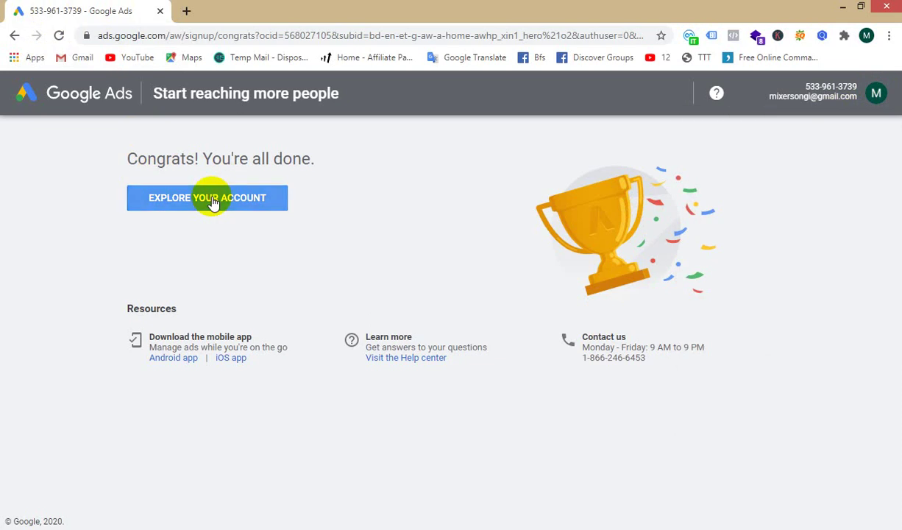
left_click(212, 202)
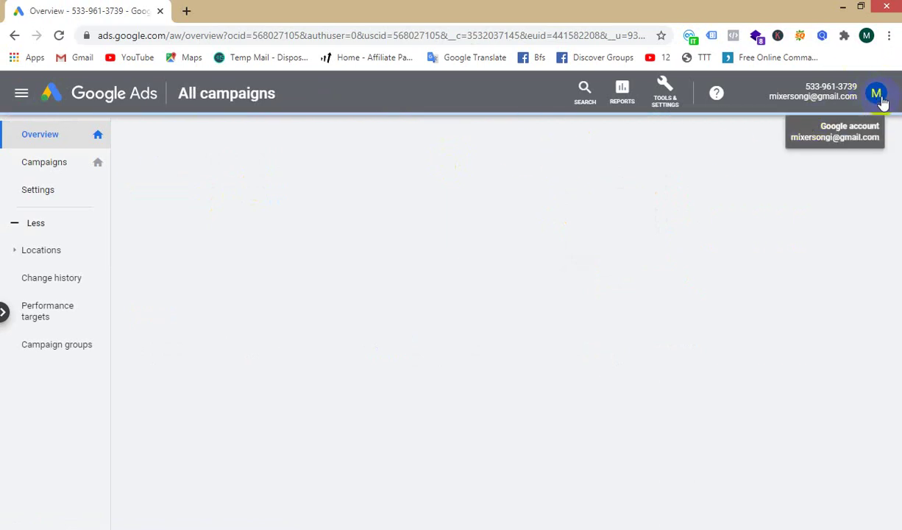
- Examine the names in the account list from the new account's overview page
left_click(880, 100)
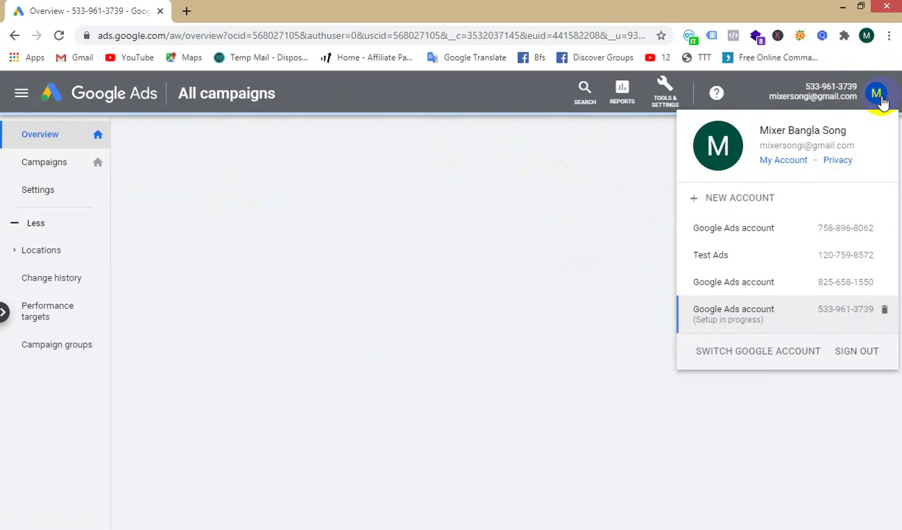
left_click(879, 99)
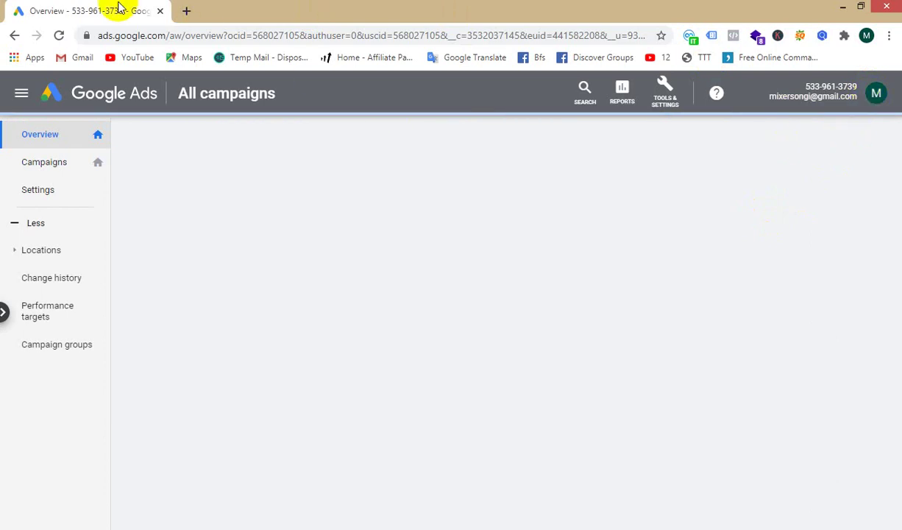
left_click(187, 11)
left_click(117, 14)
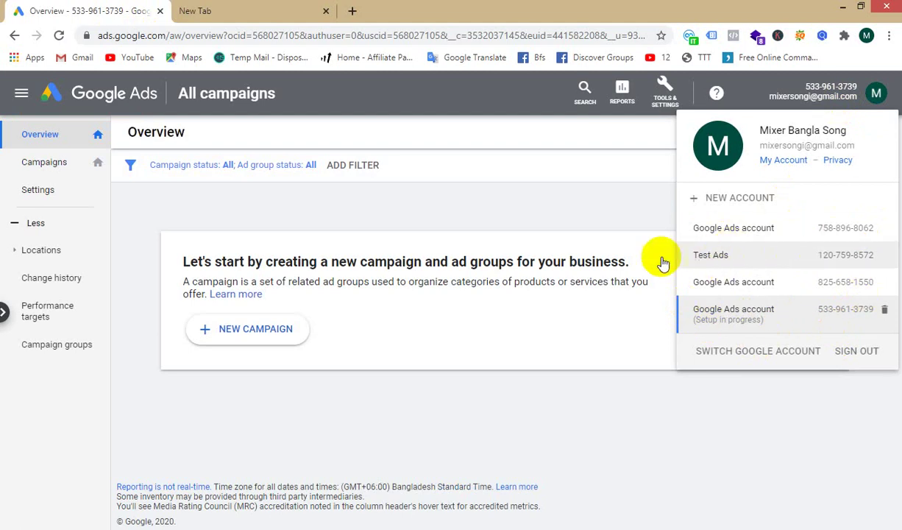
left_click(519, 204)
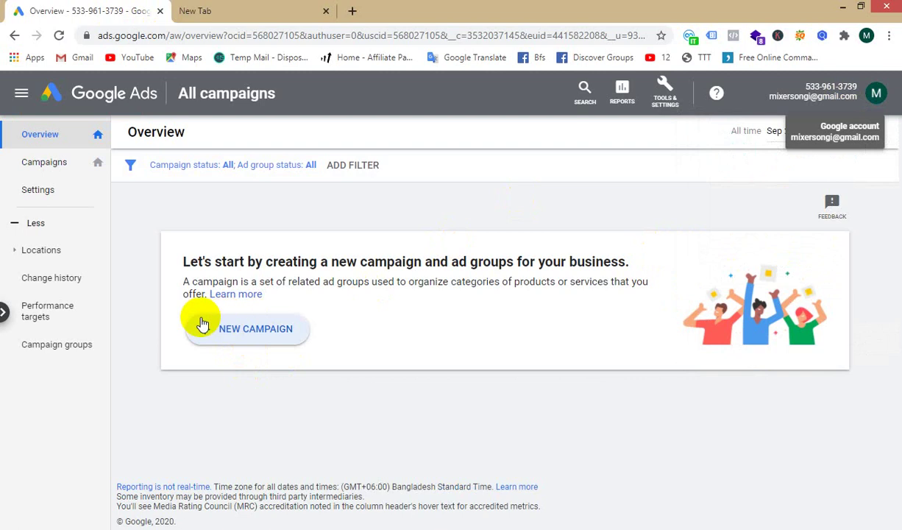
- Set the account name to "Test Two" in the new account's preferences and save it
left_click(654, 104)
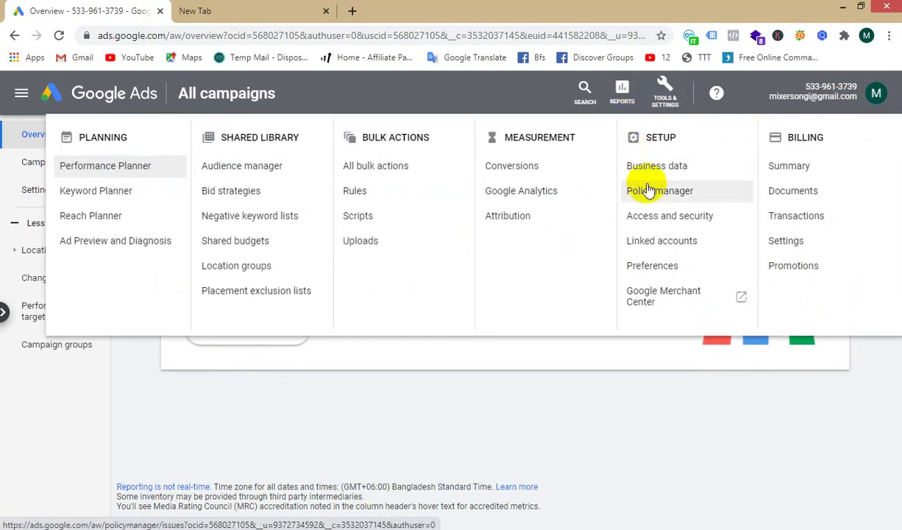
left_click(655, 267)
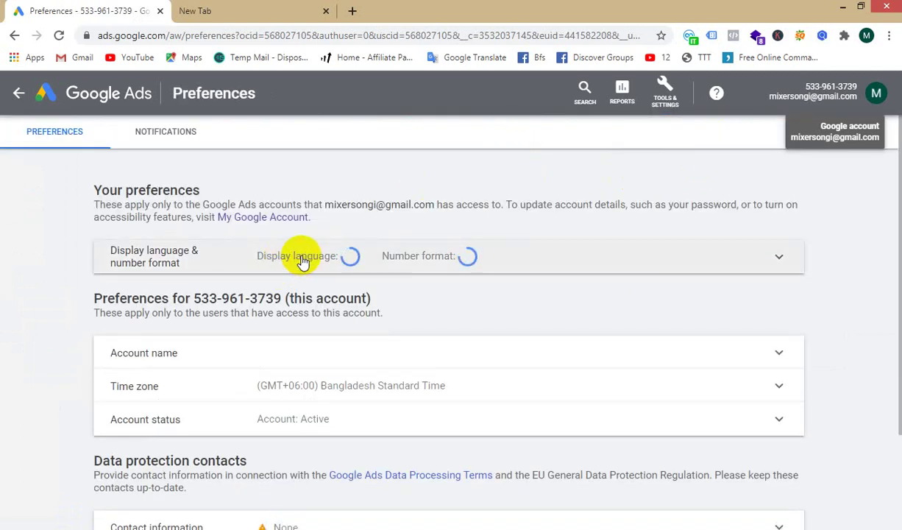
left_click(163, 353)
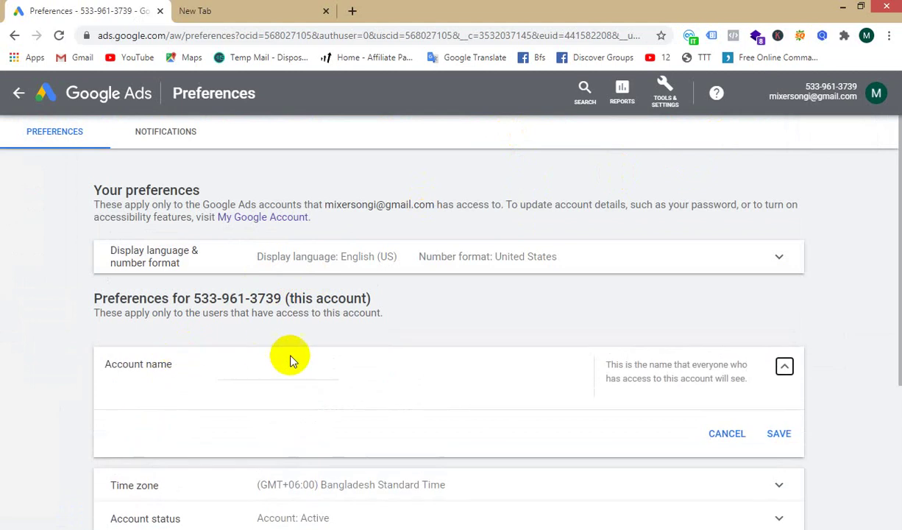
left_click(270, 371)
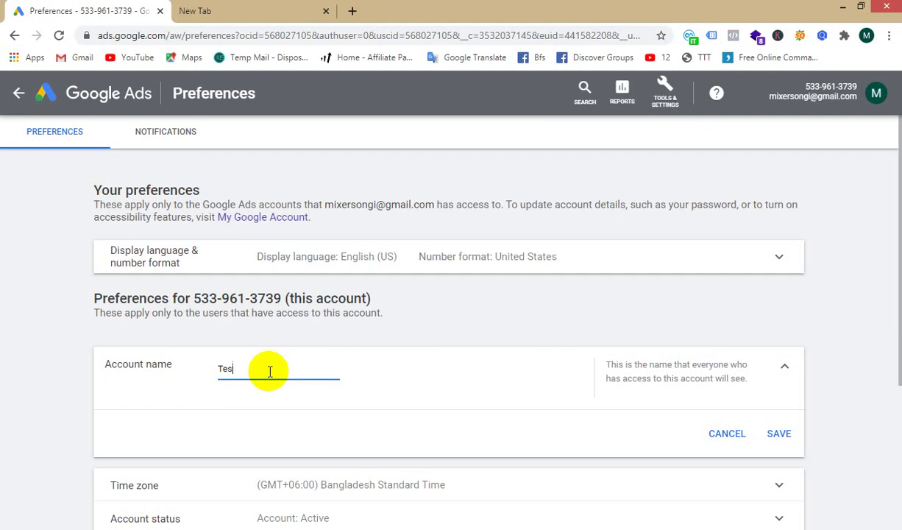
key("BackSpace")
key("BackSpace")
type("wo")
scroll(504, 358, "down", 2)
left_click(780, 300)
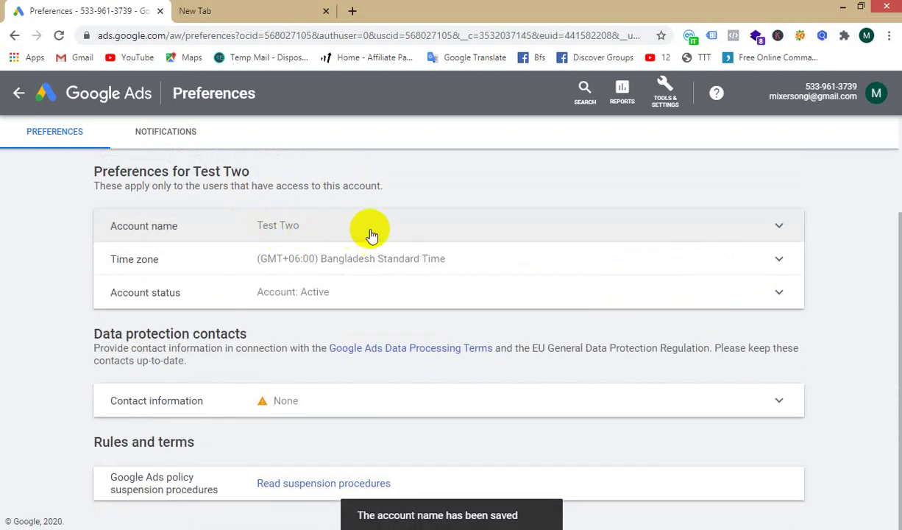
- Examine the time zone and account status details in the Test Two account's preferences
left_click(418, 264)
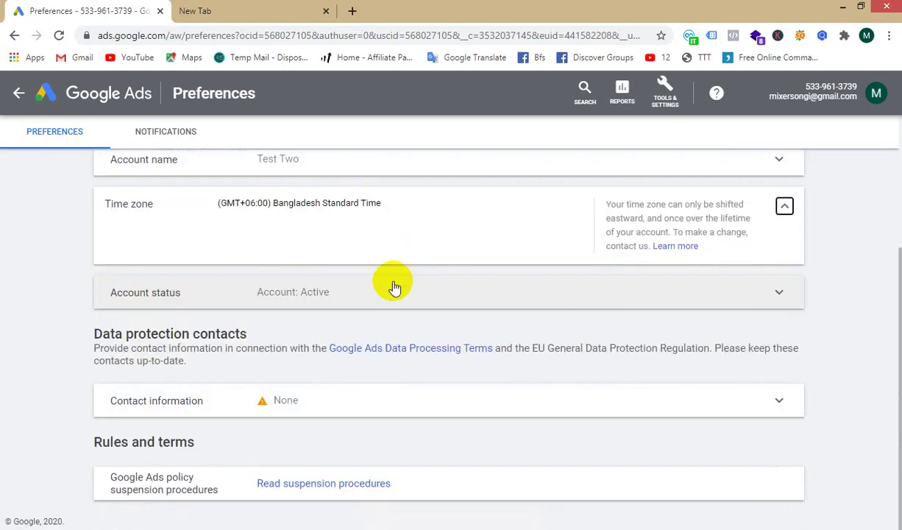
left_click(328, 291)
scroll(815, 320, "down", 2)
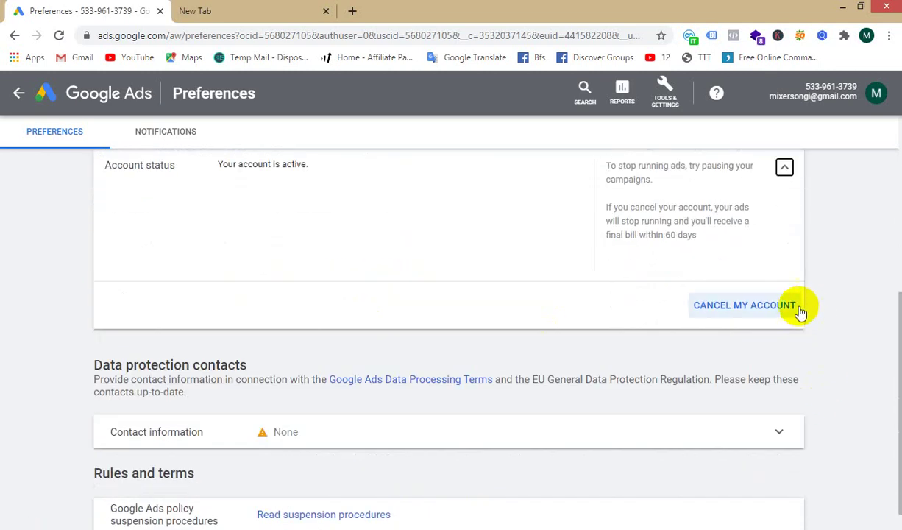
scroll(776, 317, "down", 1)
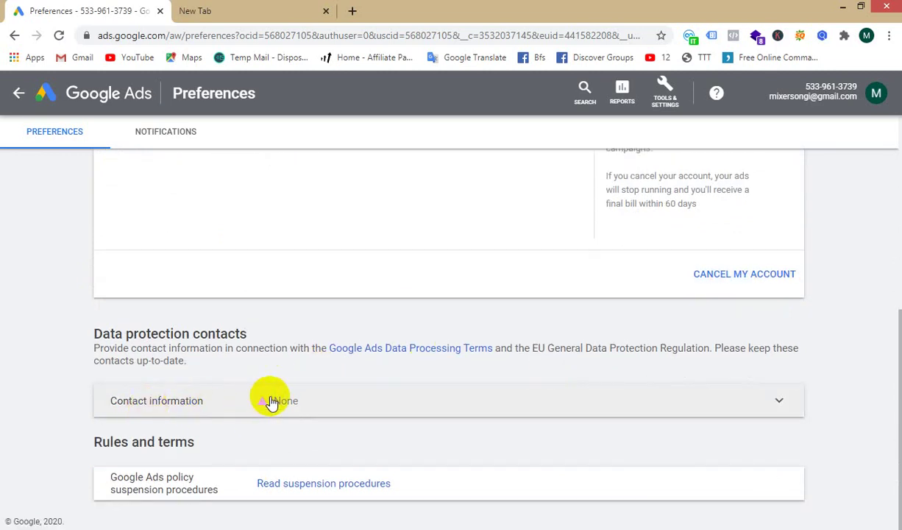
- Fill in the primary contact's name, email, phone number and address under Data protection contacts using the saved autofill entry
left_click(298, 398)
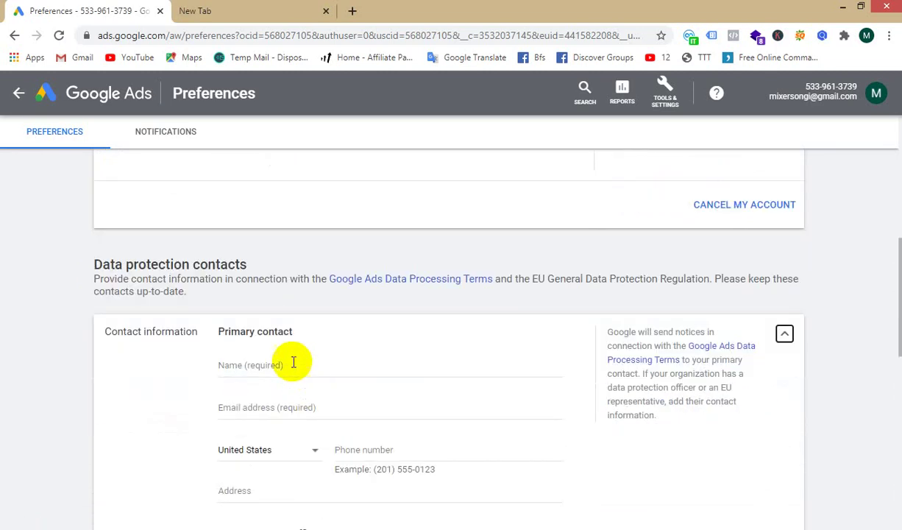
scroll(362, 288, "up", 5)
scroll(357, 288, "up", 1)
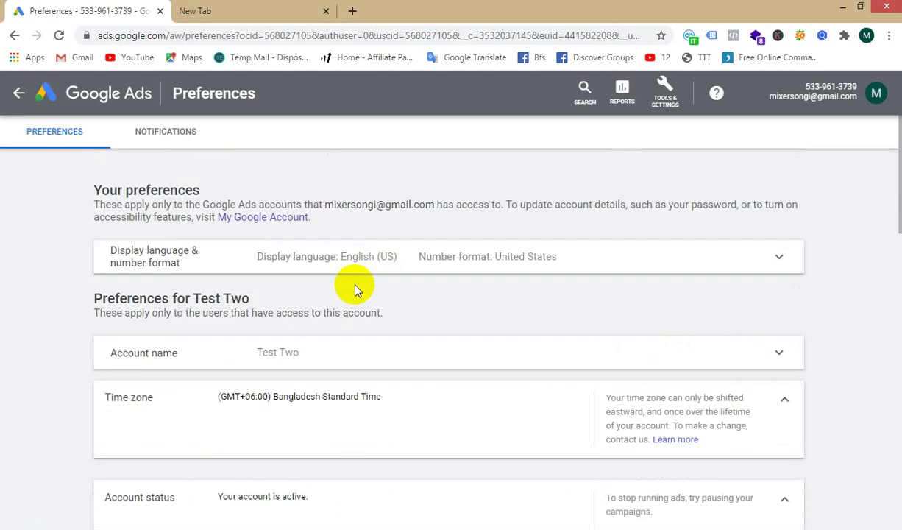
scroll(359, 288, "down", 4)
scroll(284, 219, "down", 3)
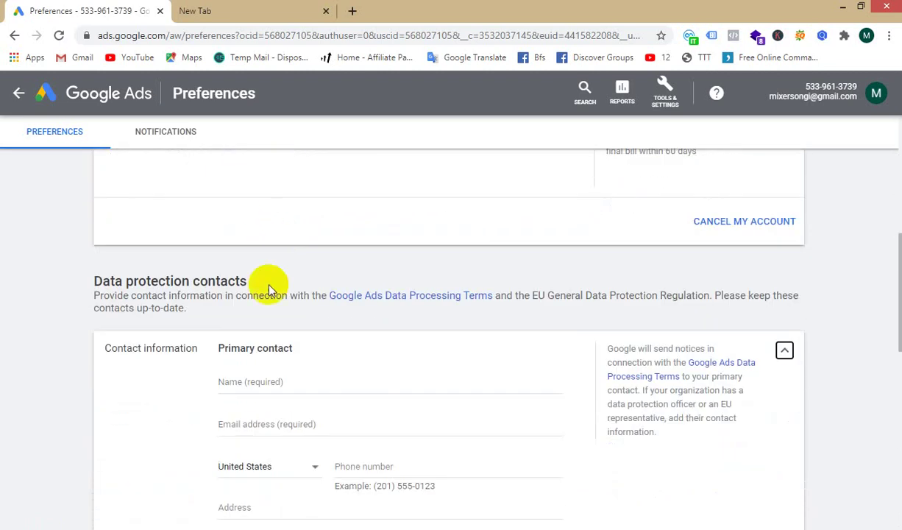
left_click(273, 309)
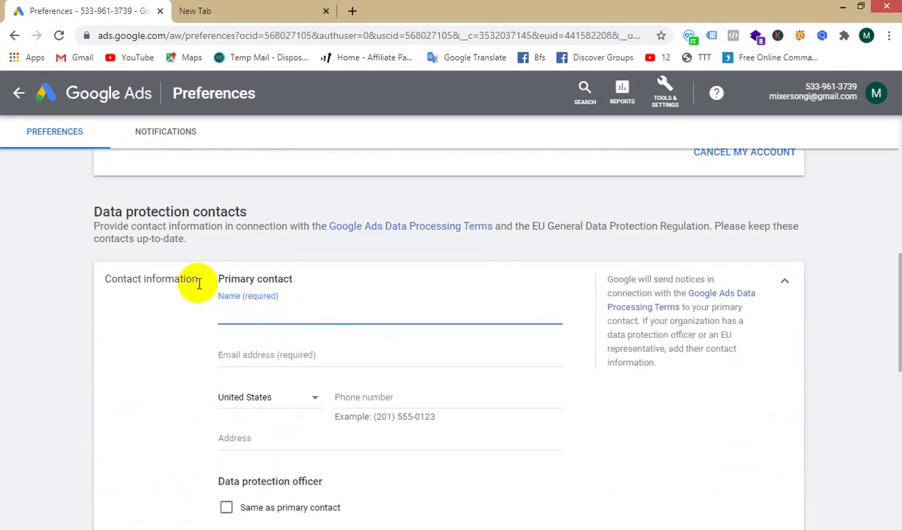
left_click(262, 315)
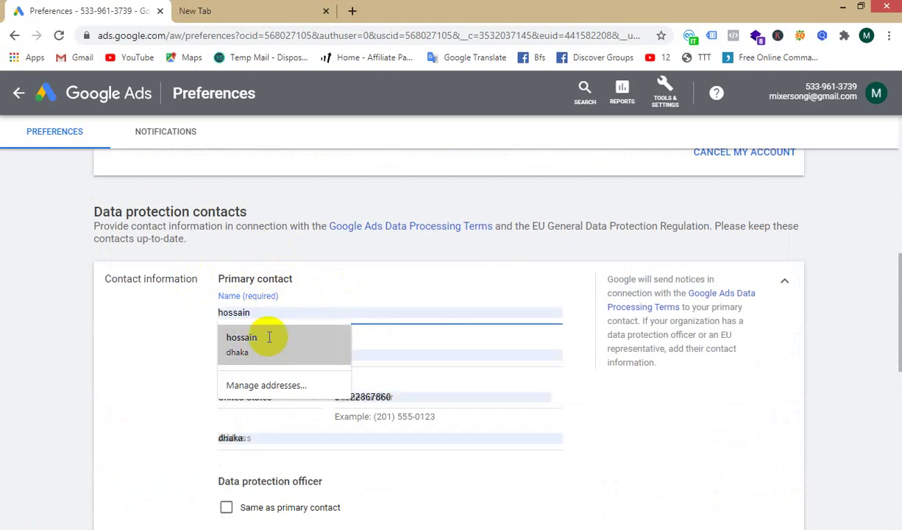
left_click(268, 337)
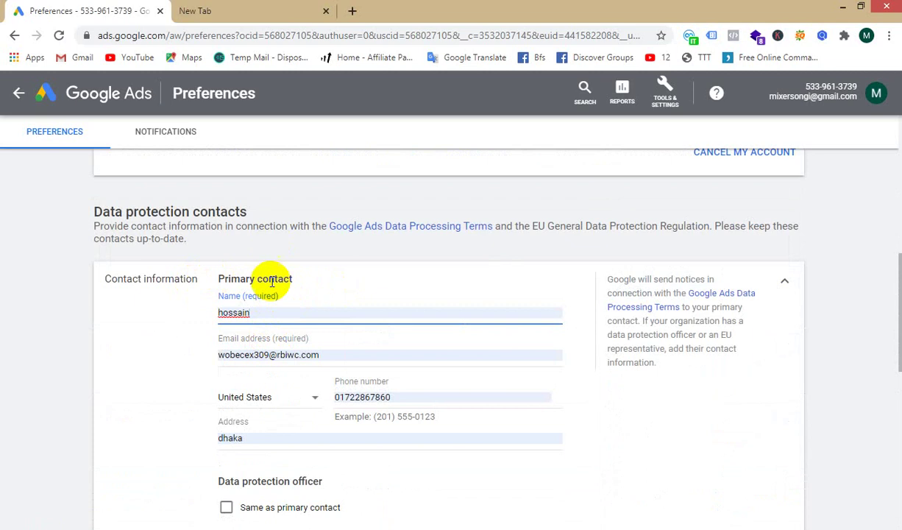
left_click(328, 317)
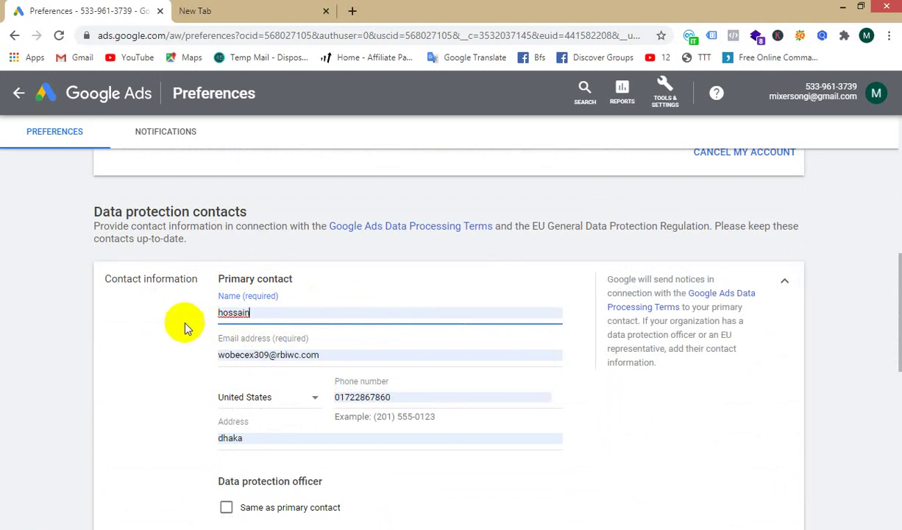
- Replace the primary contact's autofilled email address with the contact's own email address
double_click(279, 281)
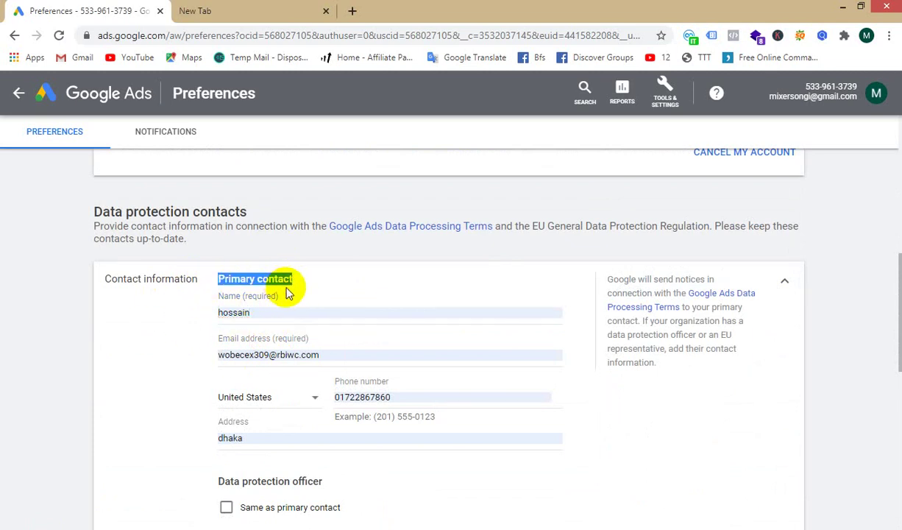
scroll(287, 292, "down", 1)
triple_click(280, 288)
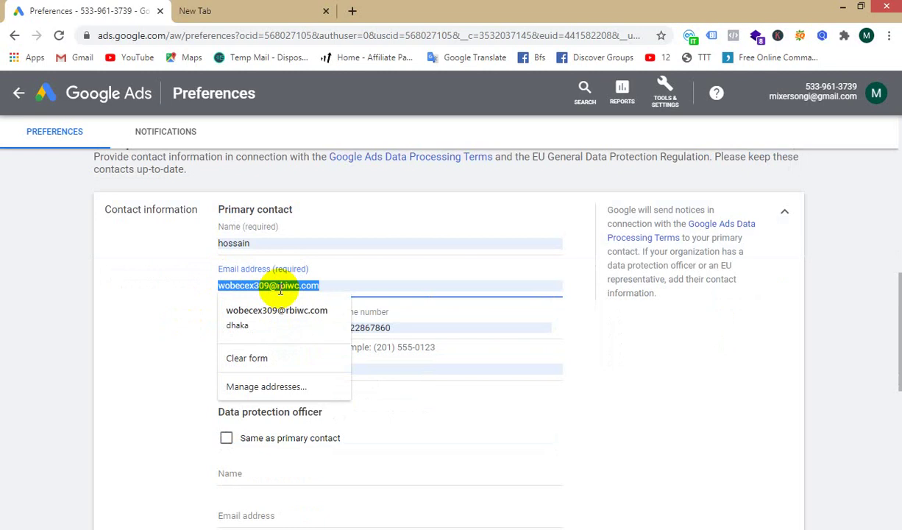
key("Right")
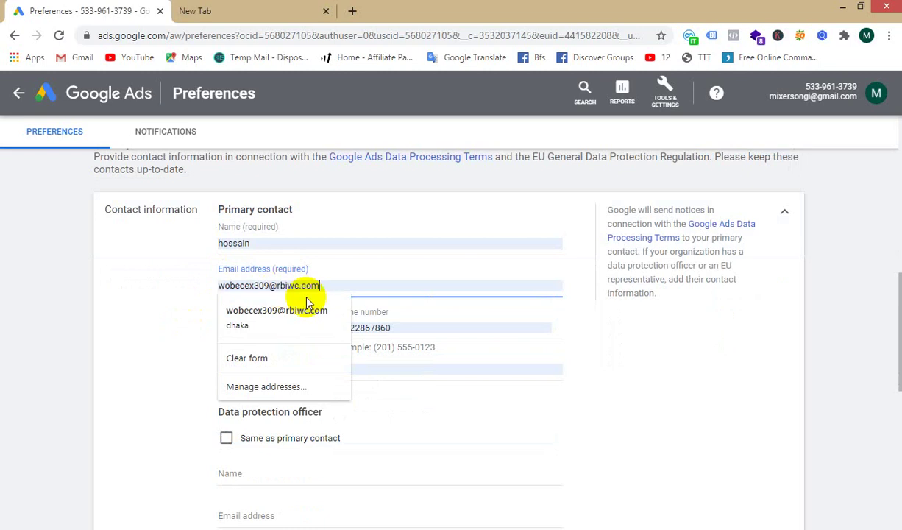
key("ctrl+a")
key("BackSpace")
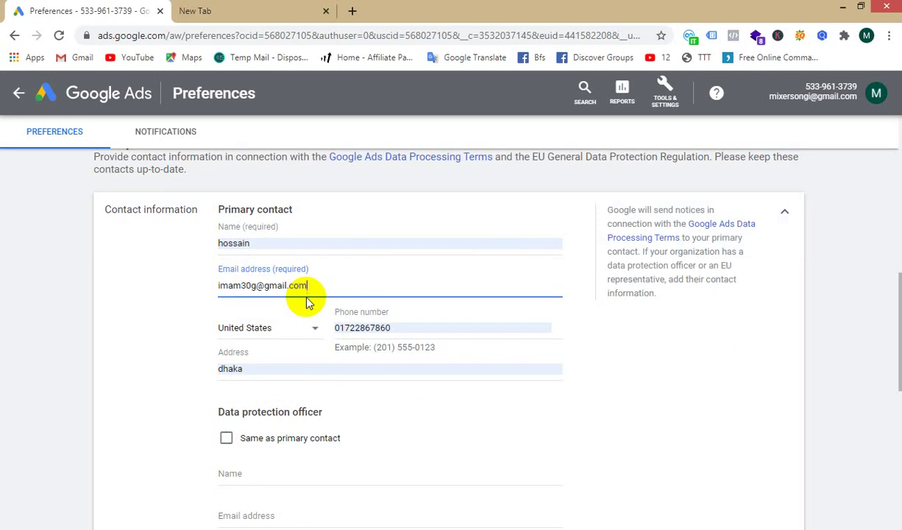
- Review the primary contact's email, phone number and address in the contact information form
scroll(304, 295, "up", 2)
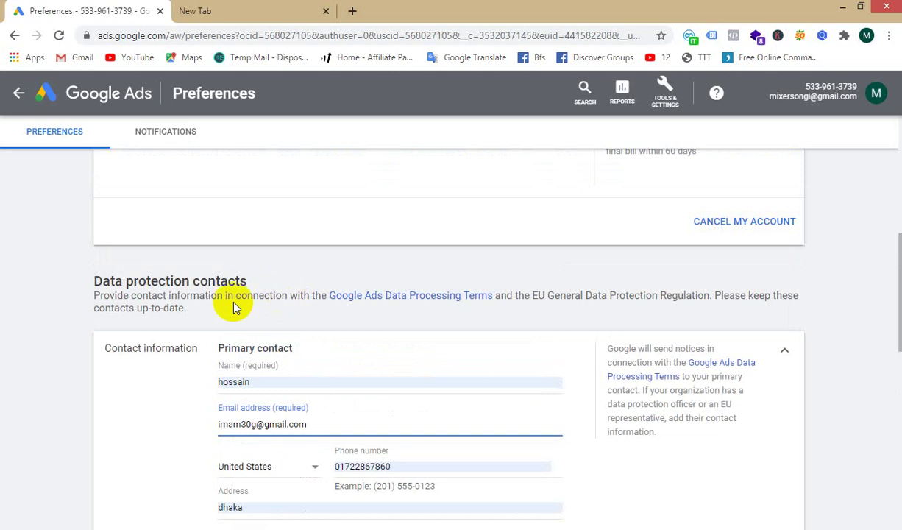
scroll(330, 329, "down", 2)
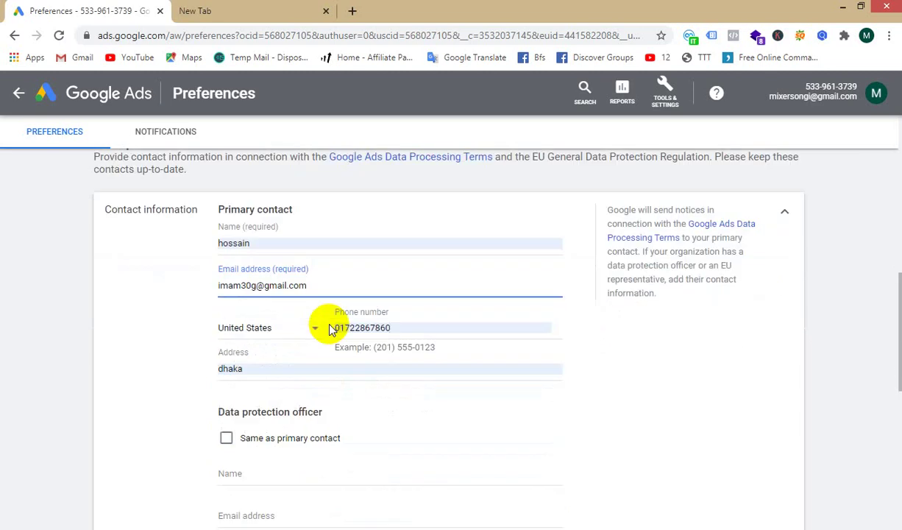
scroll(329, 327, "up", 1)
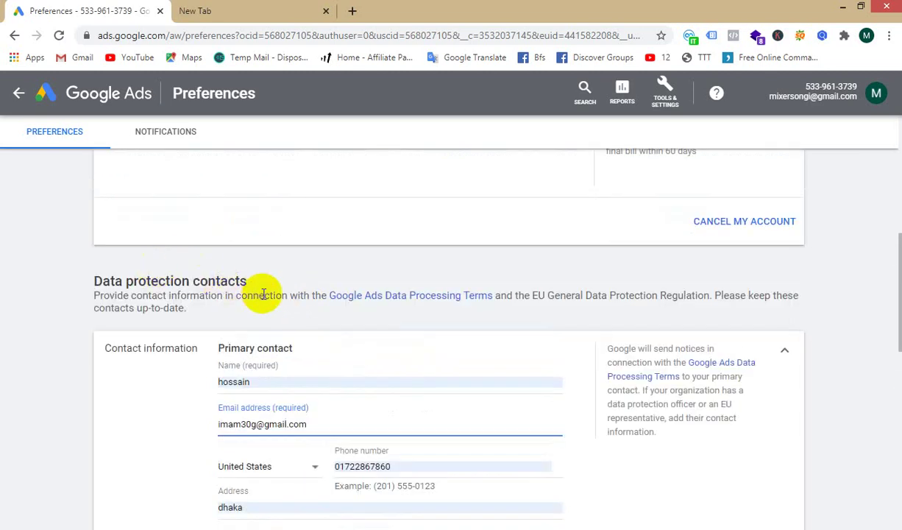
left_click(403, 272)
scroll(258, 305, "down", 3)
scroll(258, 301, "up", 1)
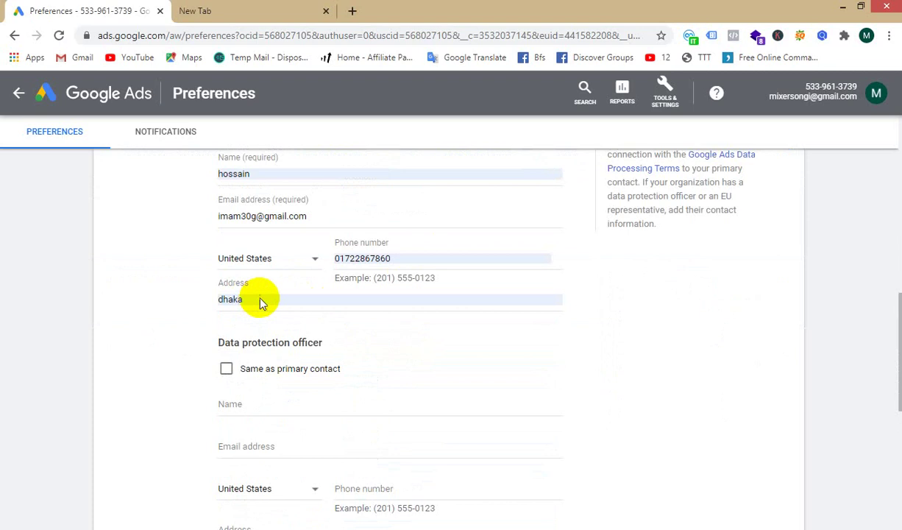
left_click(258, 299)
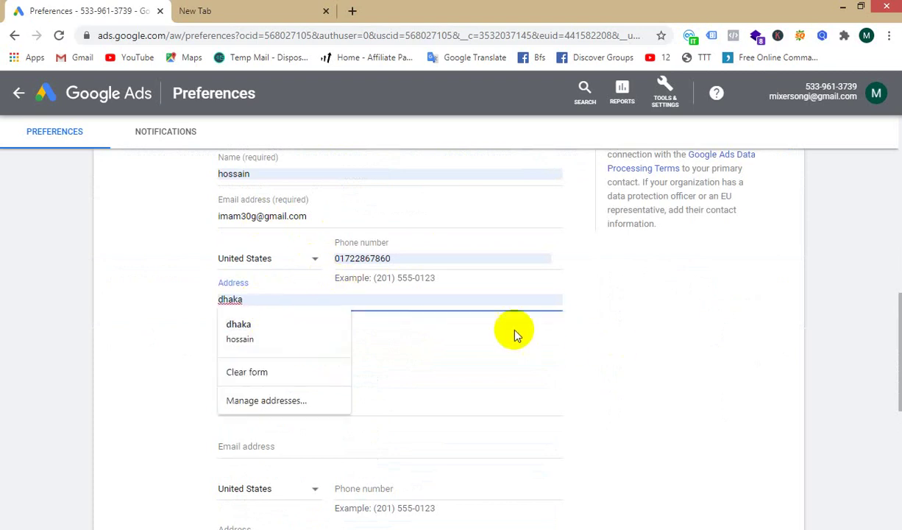
left_click(493, 315)
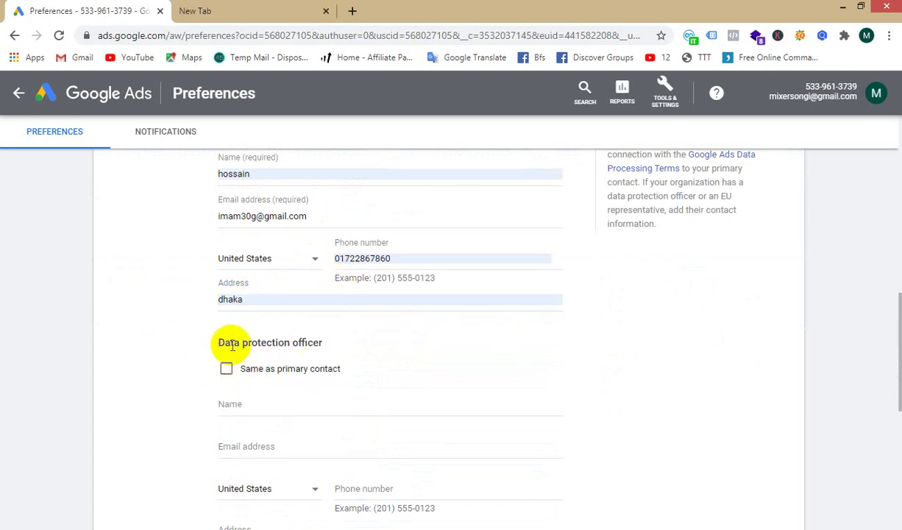
- Set the data protection officer to "Same as primary contact"
left_click(227, 368)
left_click(226, 368)
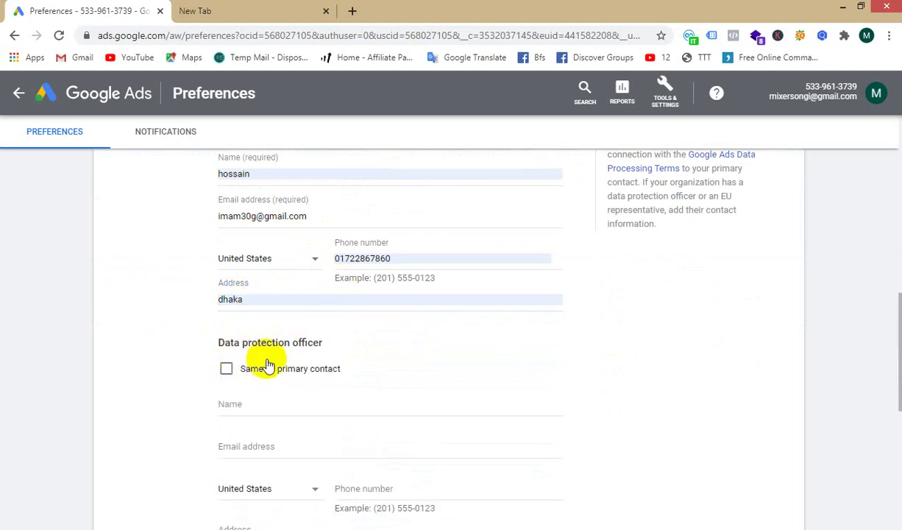
scroll(338, 313, "down", 2)
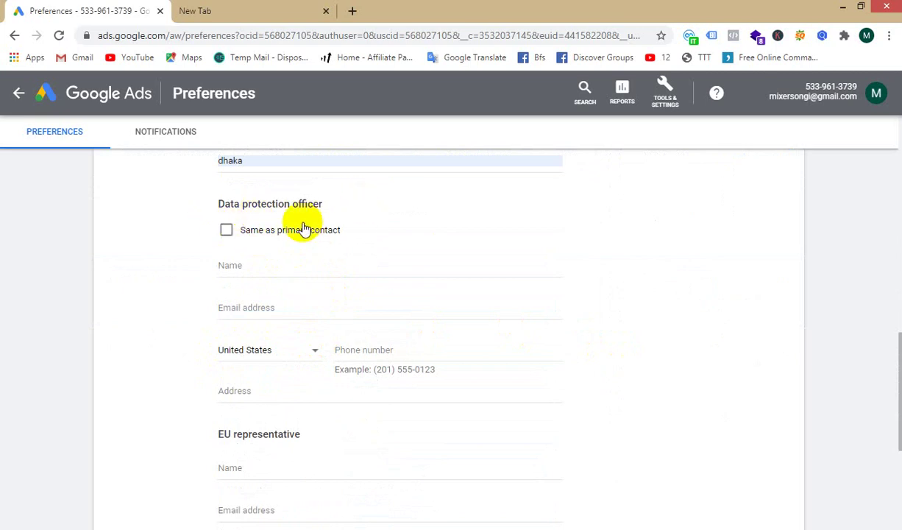
left_click(304, 278)
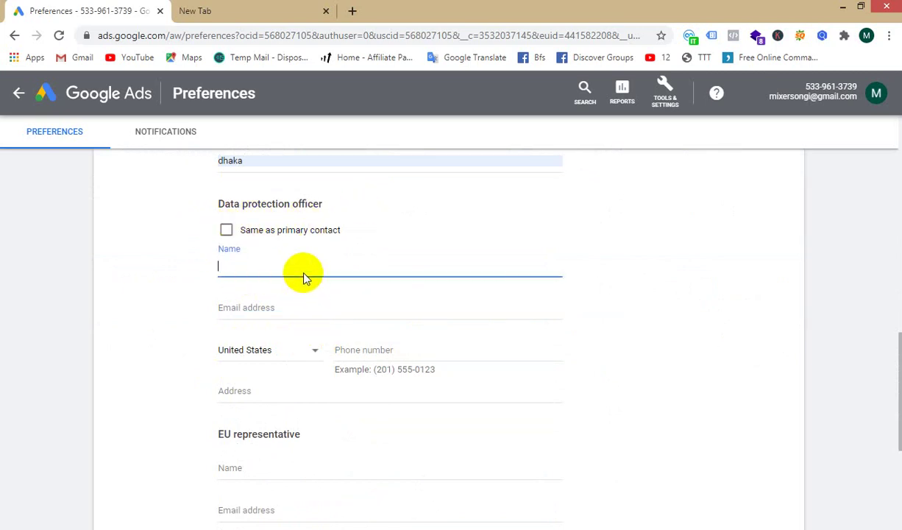
scroll(274, 328, "up", 1)
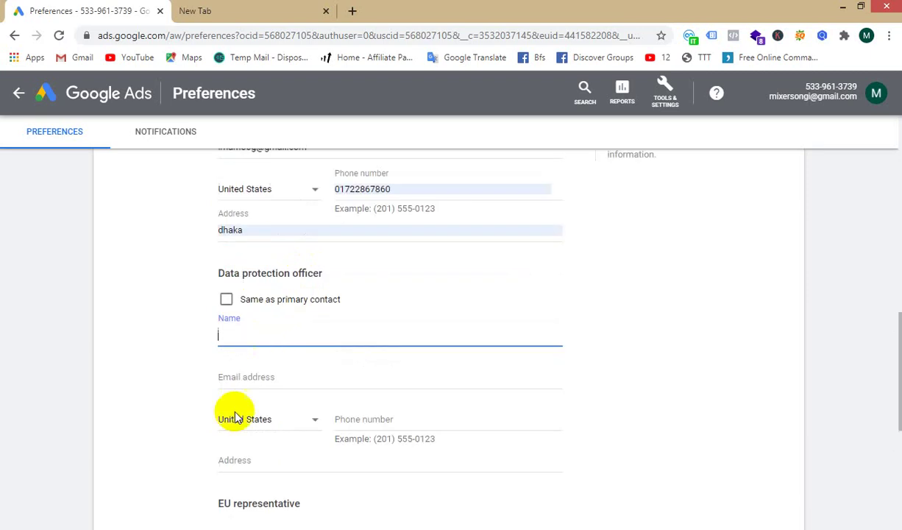
scroll(252, 412, "up", 2)
scroll(316, 384, "down", 2)
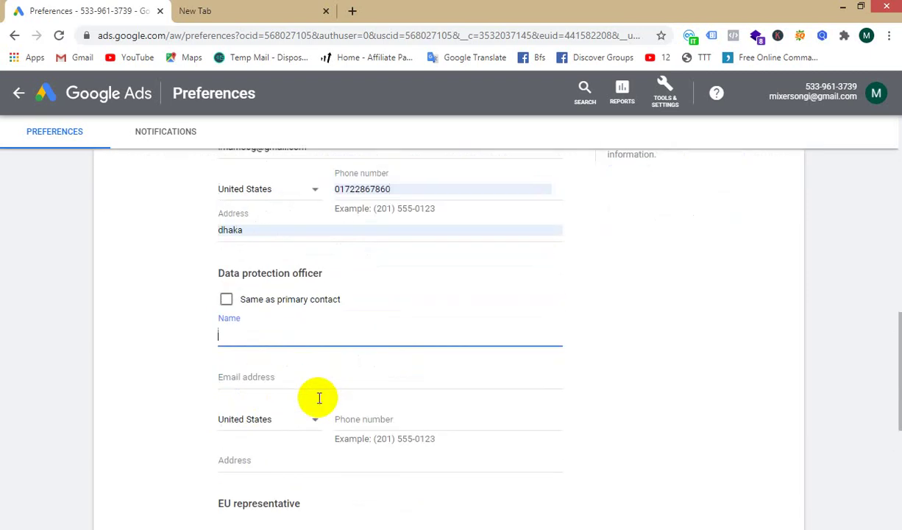
left_click(226, 300)
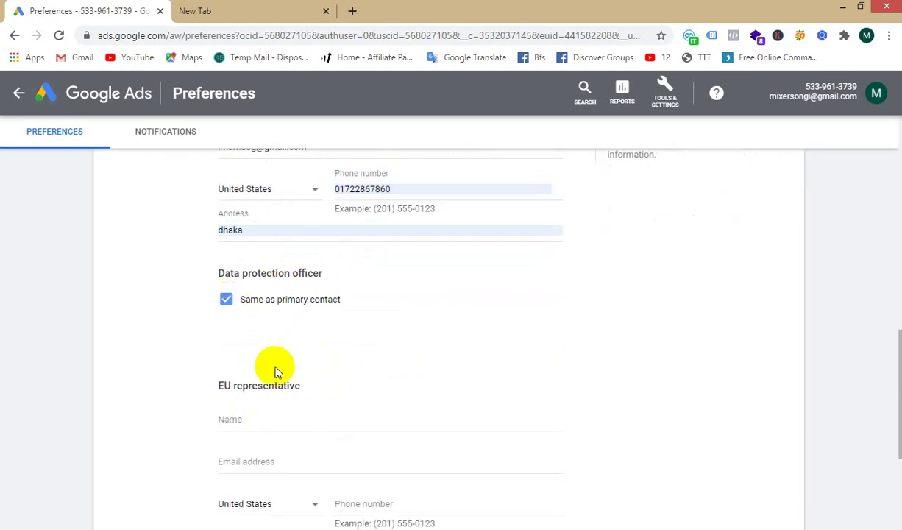
- Look over the EU representative fields, leave them empty, and save the contact information
scroll(275, 365, "down", 1)
scroll(261, 323, "down", 1)
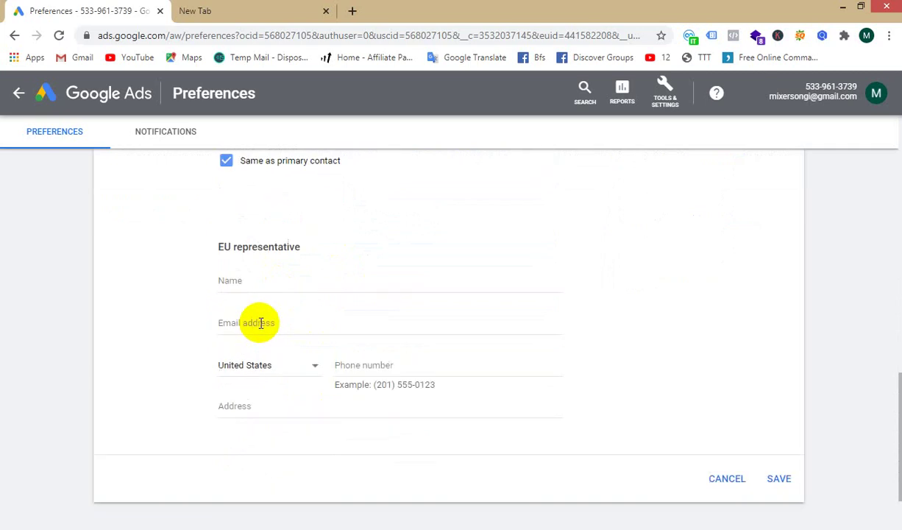
scroll(283, 236, "down", 2)
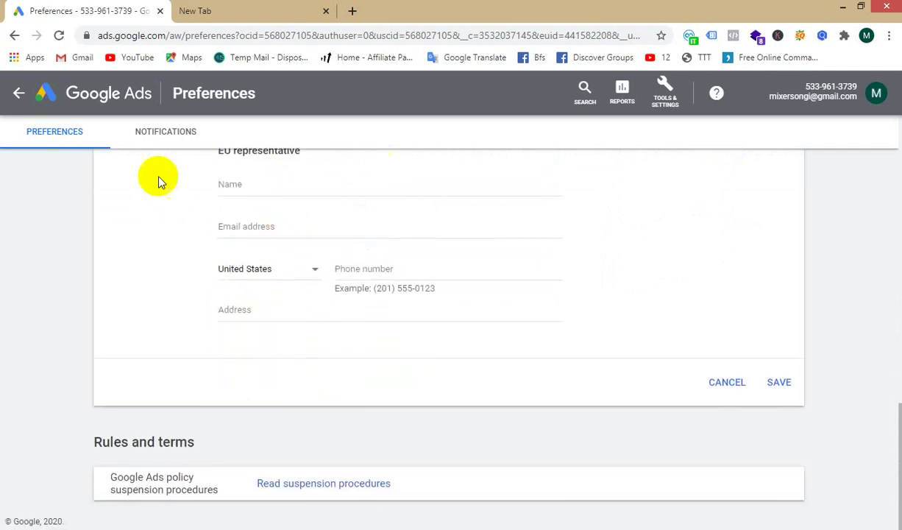
scroll(267, 206, "up", 1)
scroll(269, 221, "down", 1)
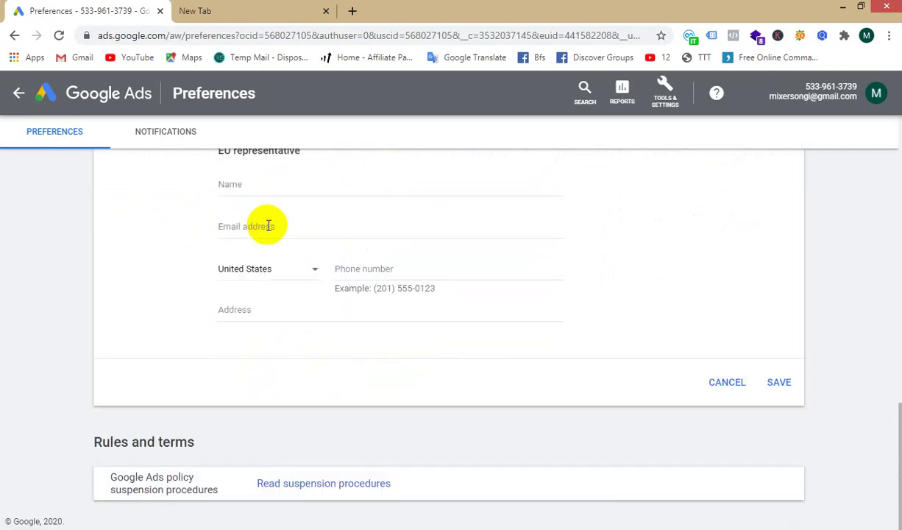
left_click(267, 309)
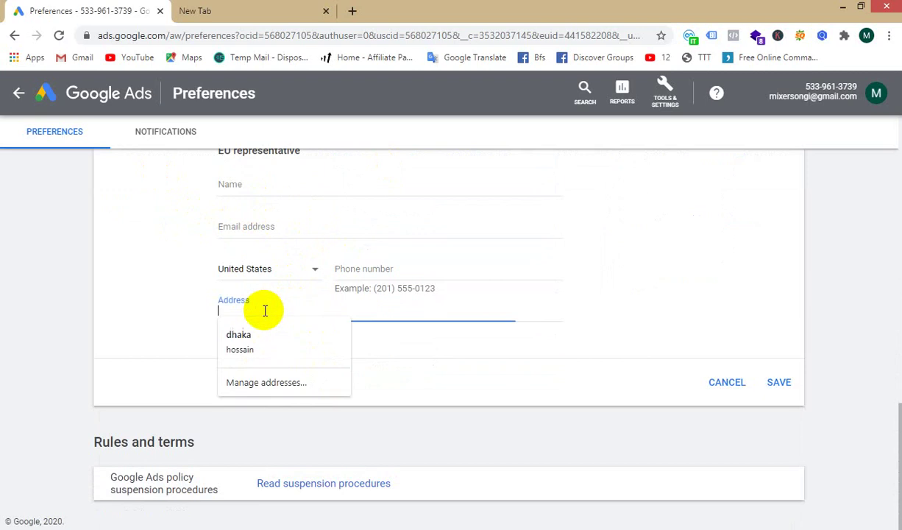
left_click(407, 371)
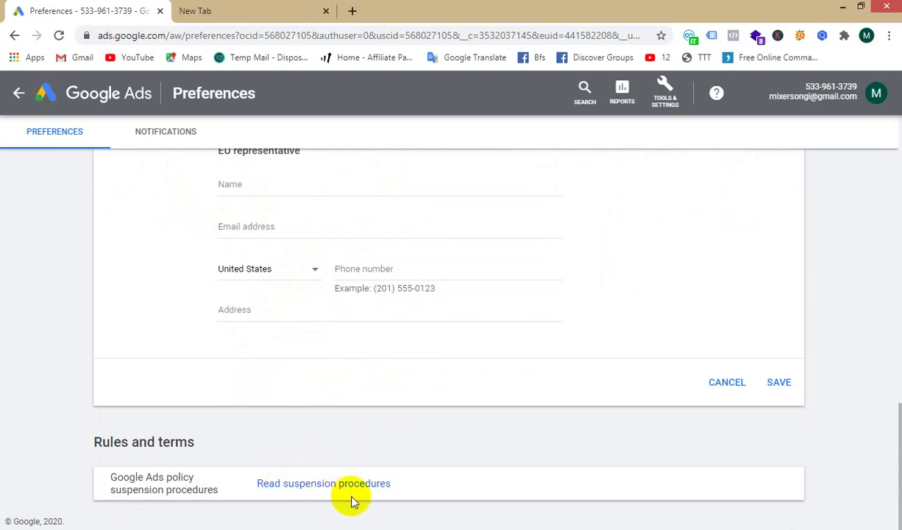
left_click(778, 384)
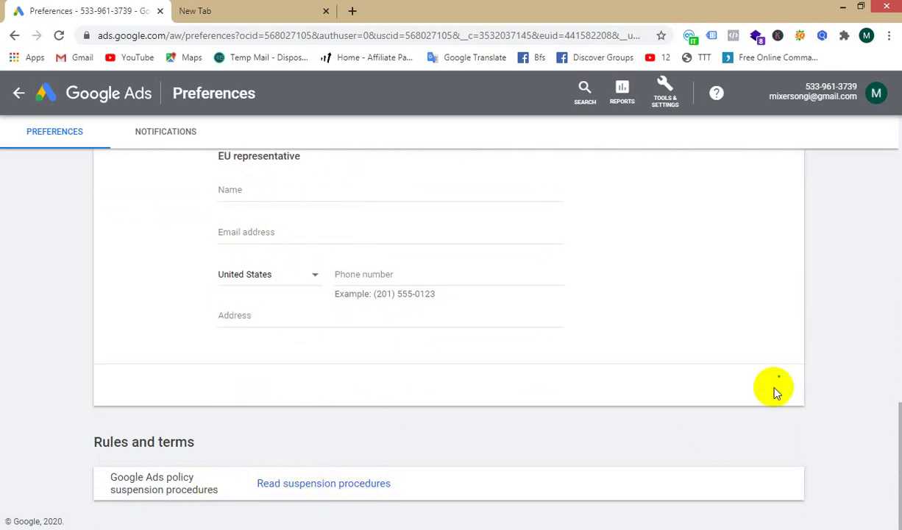
- Check the start of the preferences page and reload it
scroll(666, 354, "up", 3)
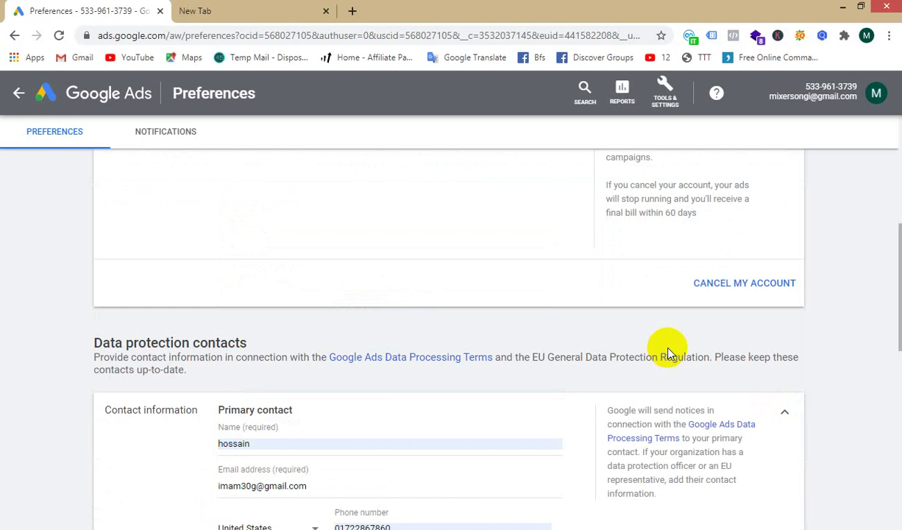
scroll(666, 346, "up", 5)
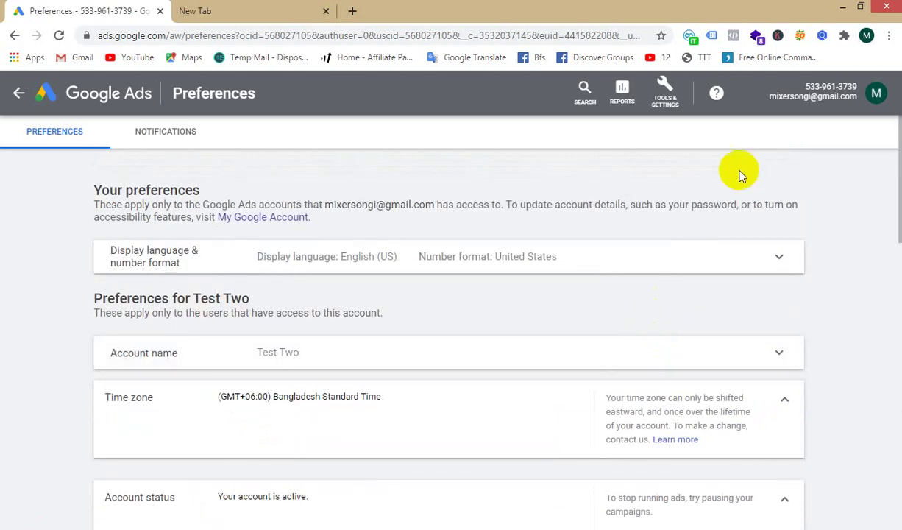
left_click(59, 35)
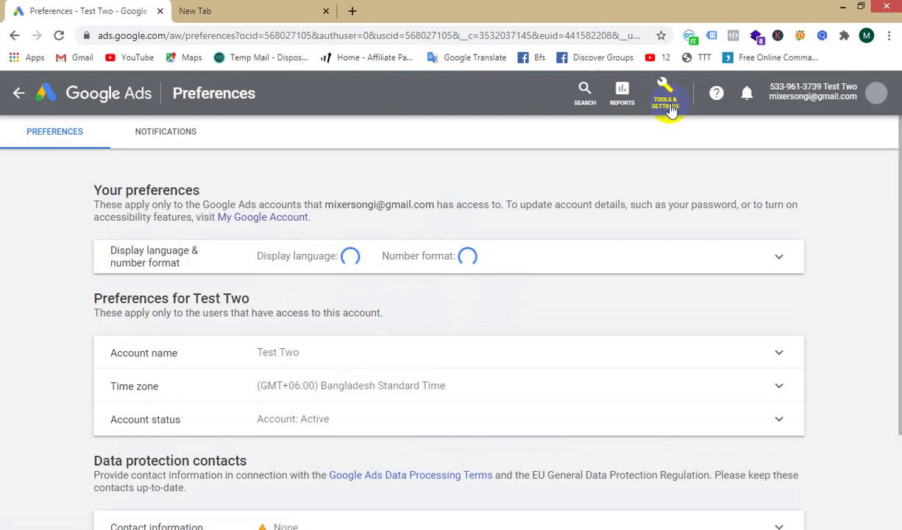
- Open the account's billing summary setup and check the billing country and currency, leaving the country as Bangladesh
left_click(666, 99)
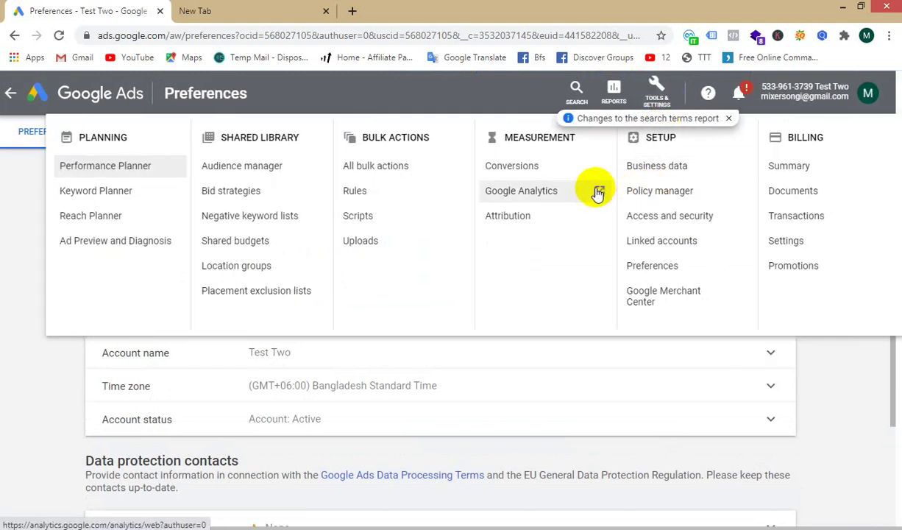
left_click(789, 167)
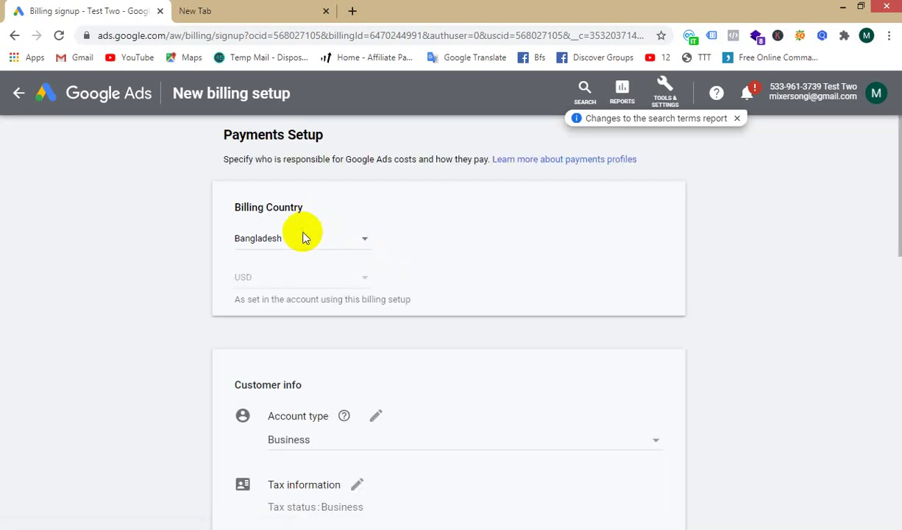
left_click(358, 247)
left_click(483, 222)
scroll(344, 229, "down", 1)
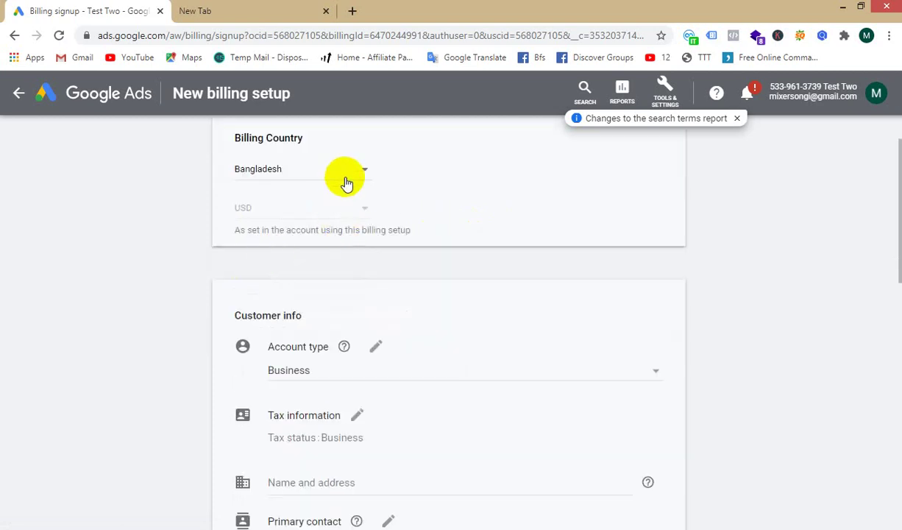
scroll(280, 217, "down", 1)
scroll(266, 220, "up", 1)
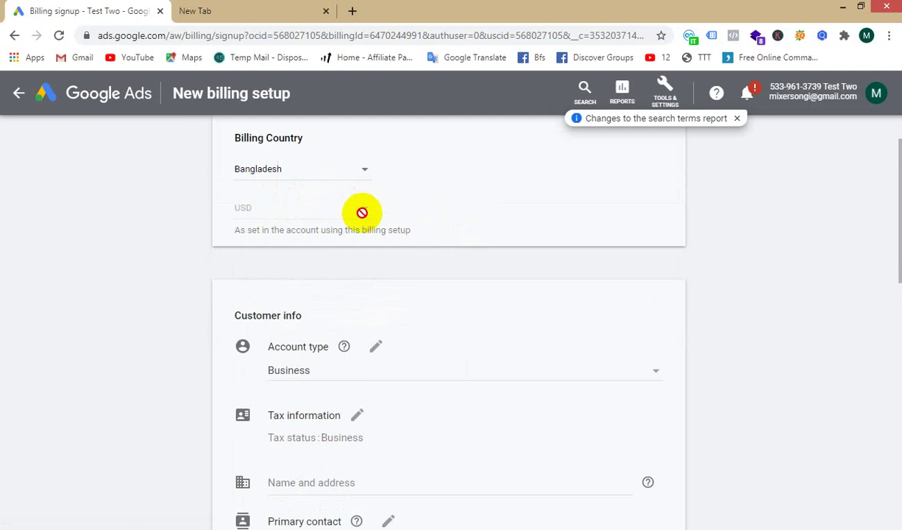
scroll(362, 233, "down", 2)
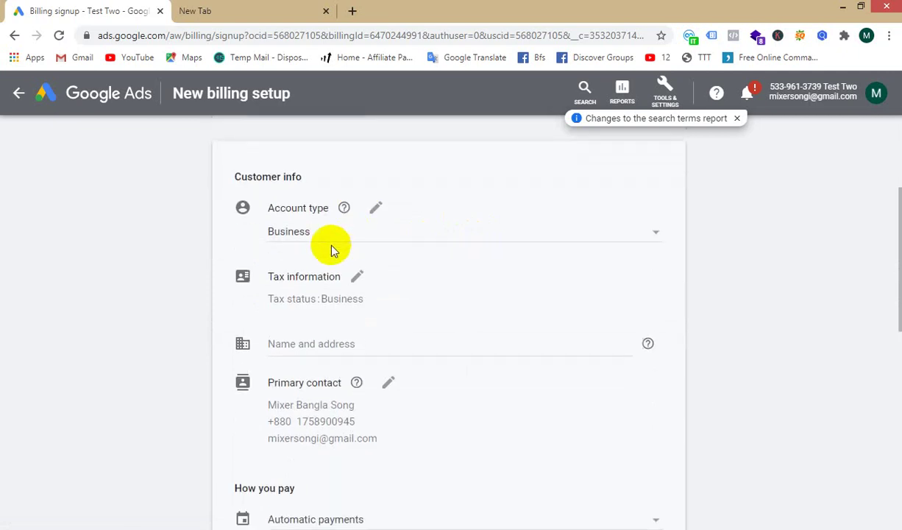
- Set the customer account type to Individual and look over the tax information, leaving the optional Business Identification Number empty
left_click(310, 234)
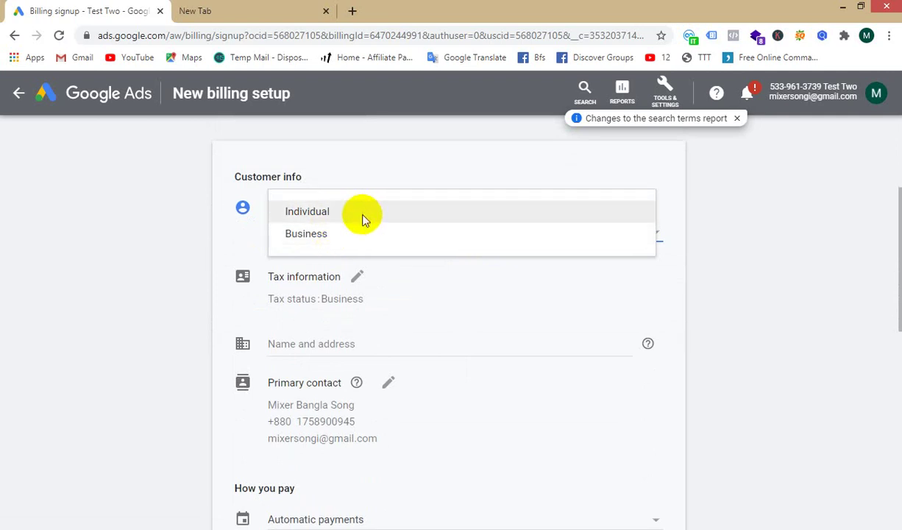
left_click(363, 217)
left_click(307, 296)
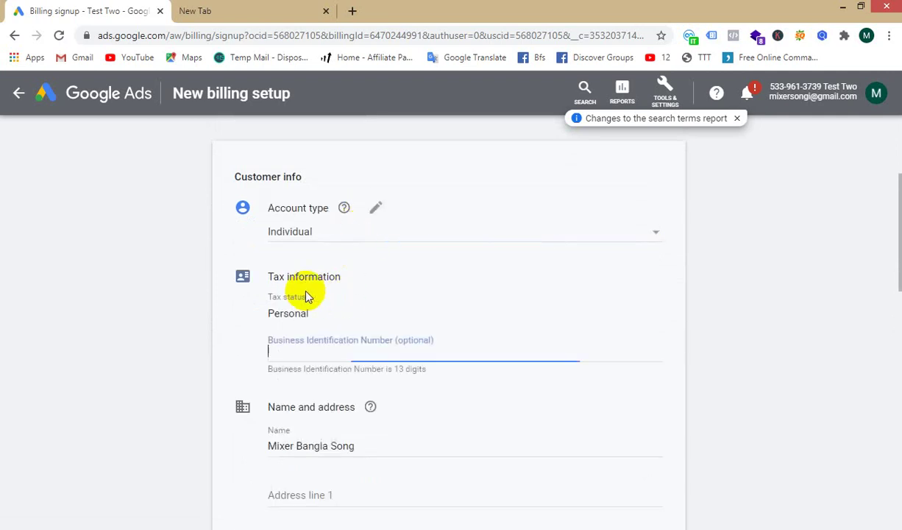
left_click(455, 271)
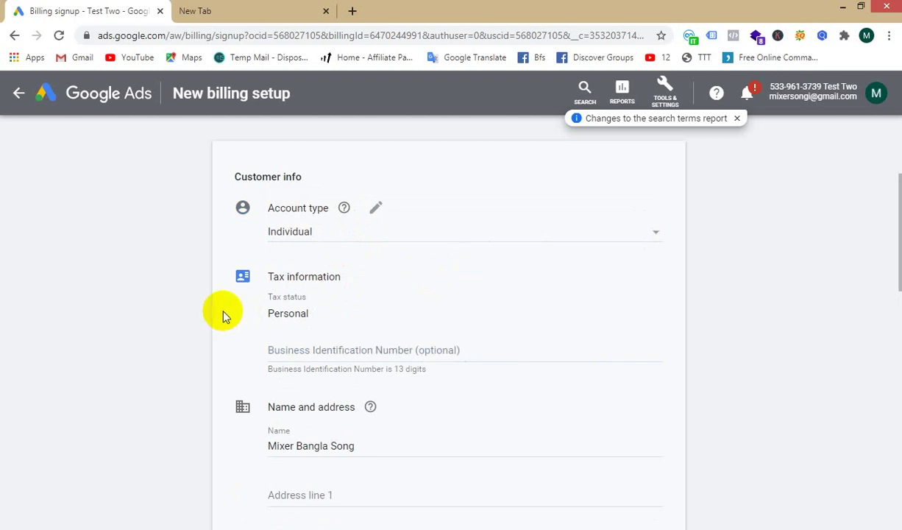
scroll(433, 308, "down", 1)
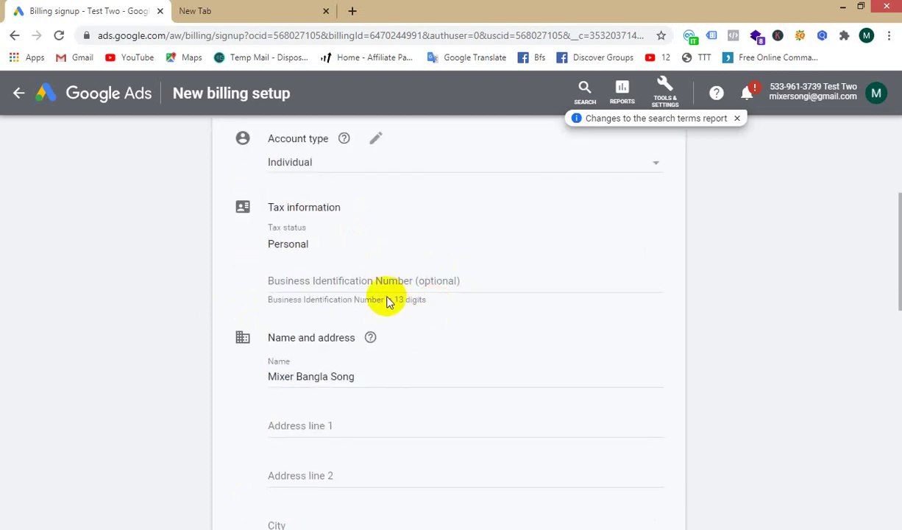
scroll(386, 301, "down", 1)
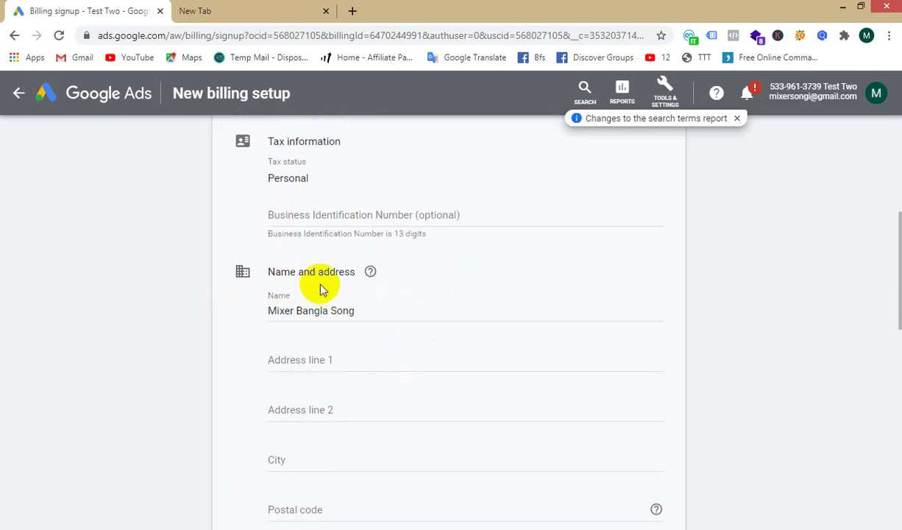
scroll(324, 287, "up", 2)
- Try the Business account type, look over its name and address fields, and return the account type to Individual
left_click(335, 232)
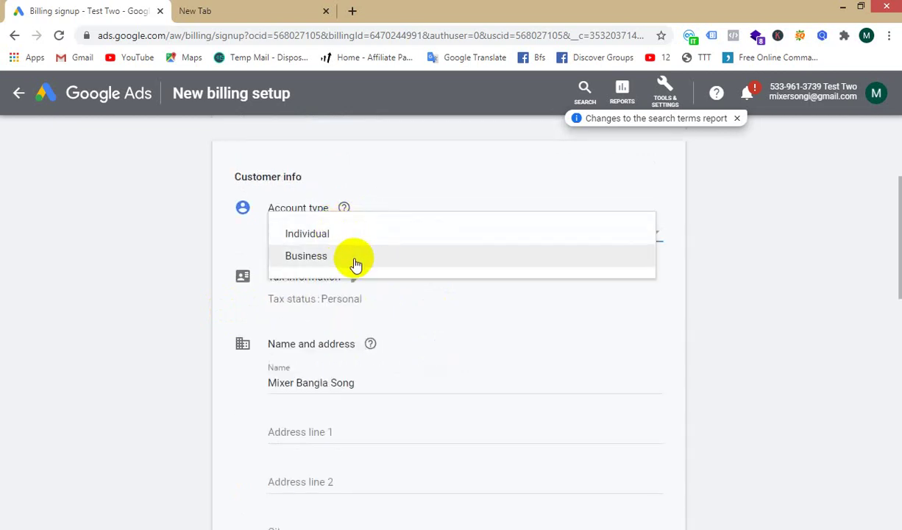
left_click(354, 259)
scroll(363, 243, "down", 3)
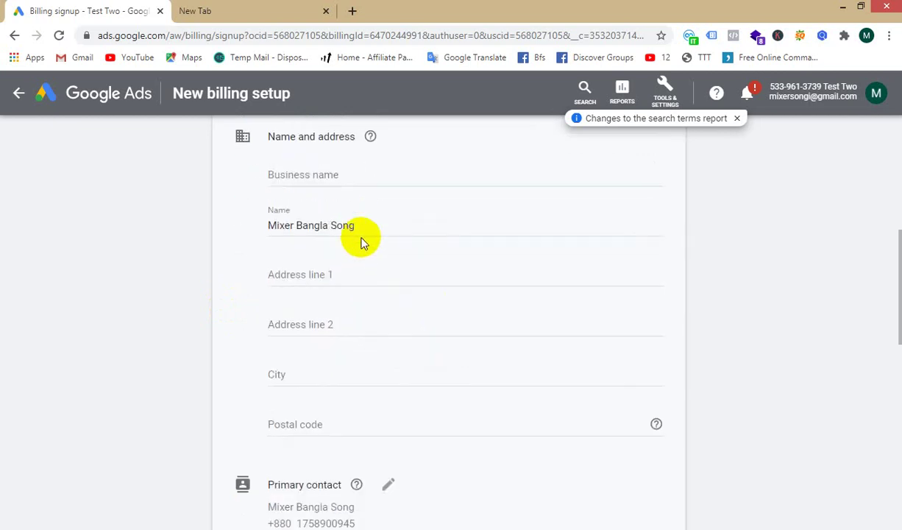
scroll(363, 246, "up", 1)
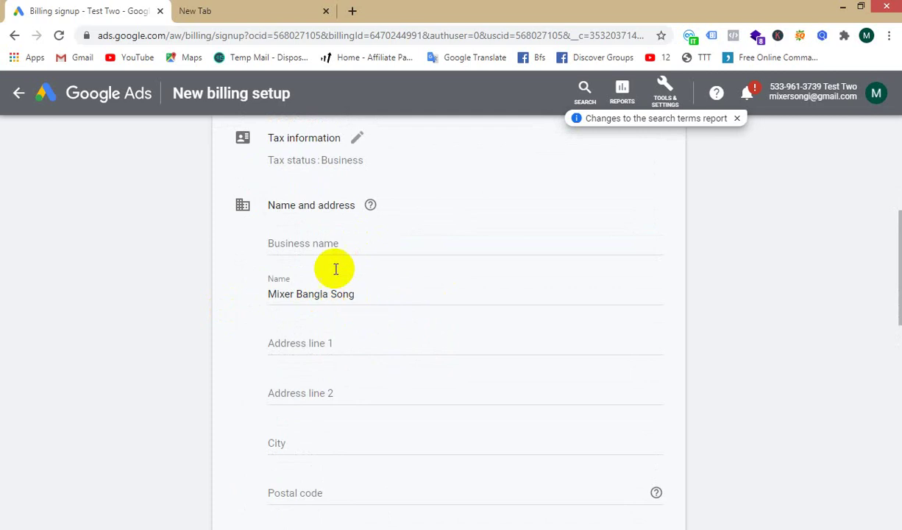
left_click(321, 242)
scroll(320, 221, "up", 2)
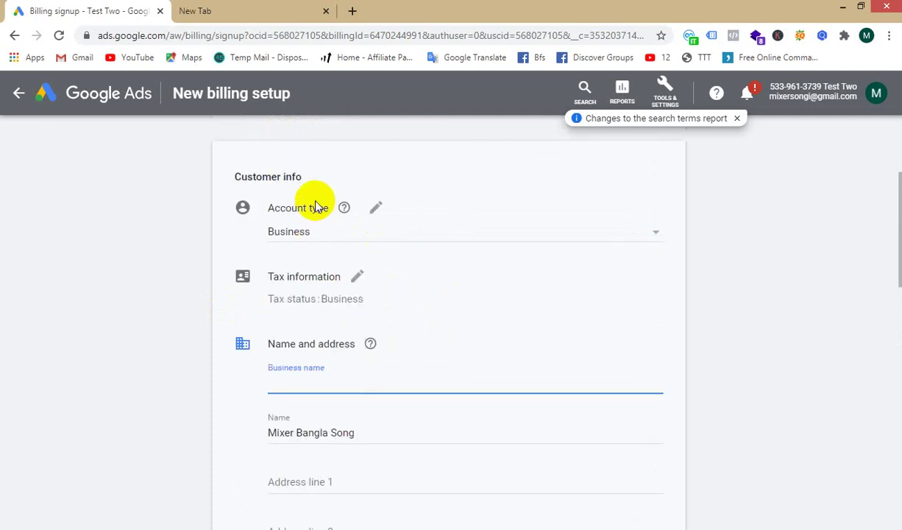
left_click(318, 234)
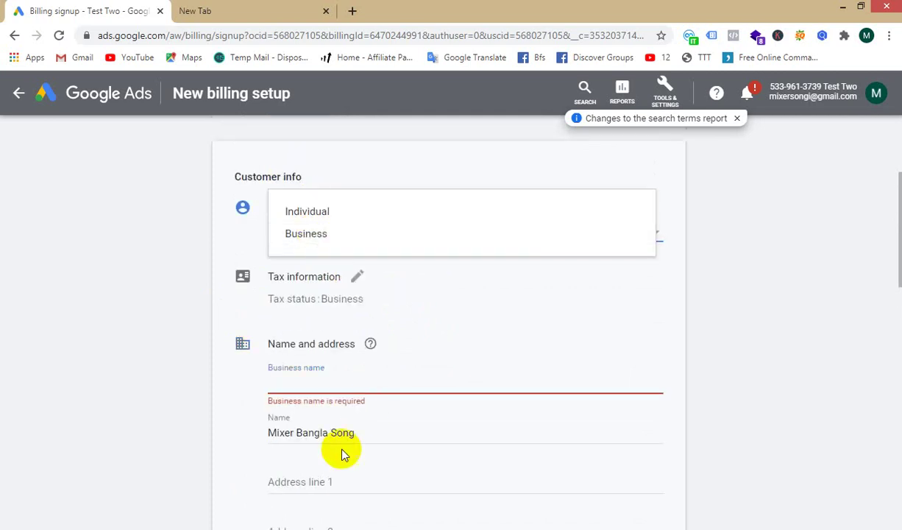
left_click(325, 211)
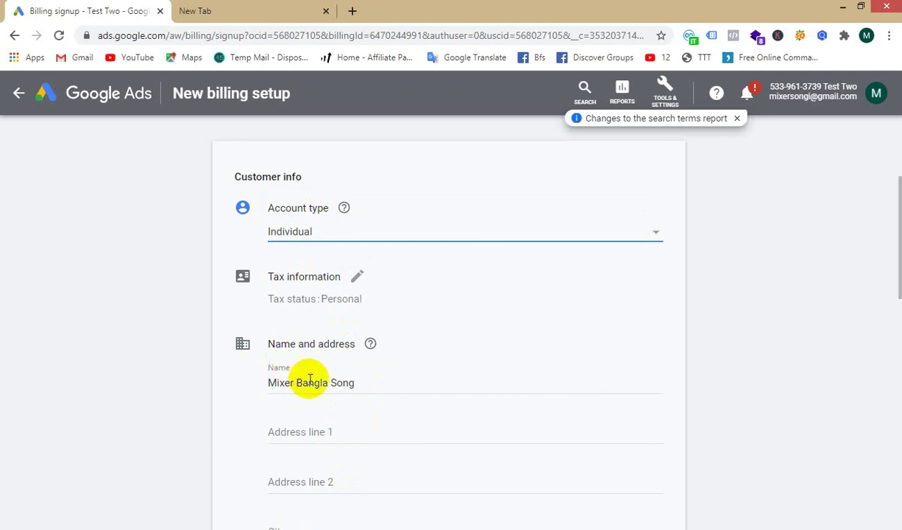
- Enter the customer's first address line and replace the prefilled customer name
left_click(299, 429)
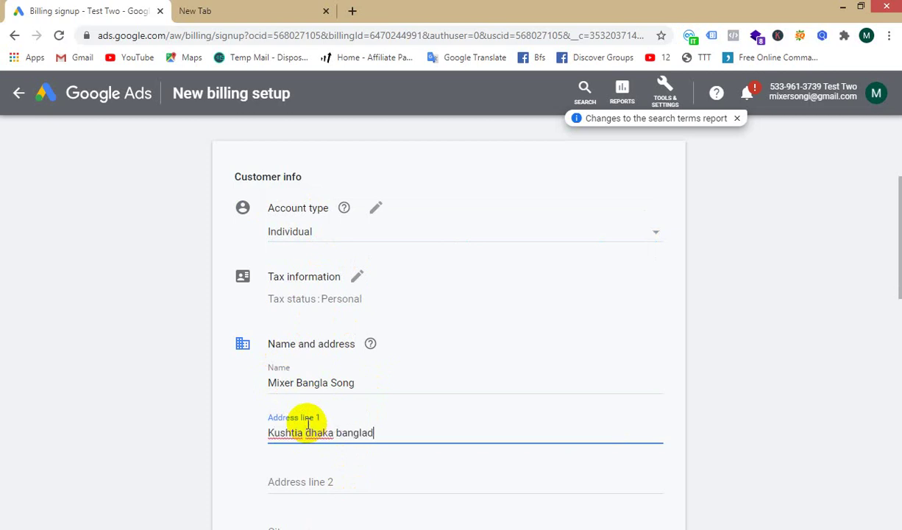
triple_click(289, 381)
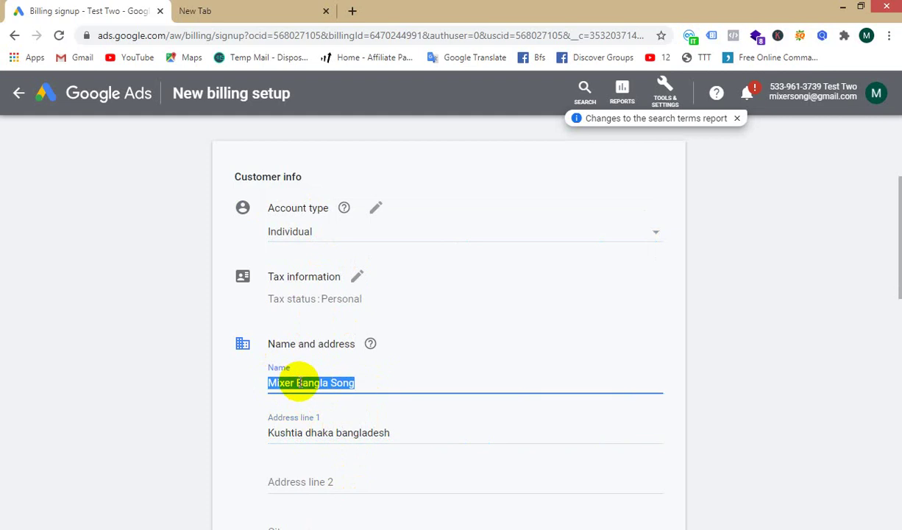
type("Imam")
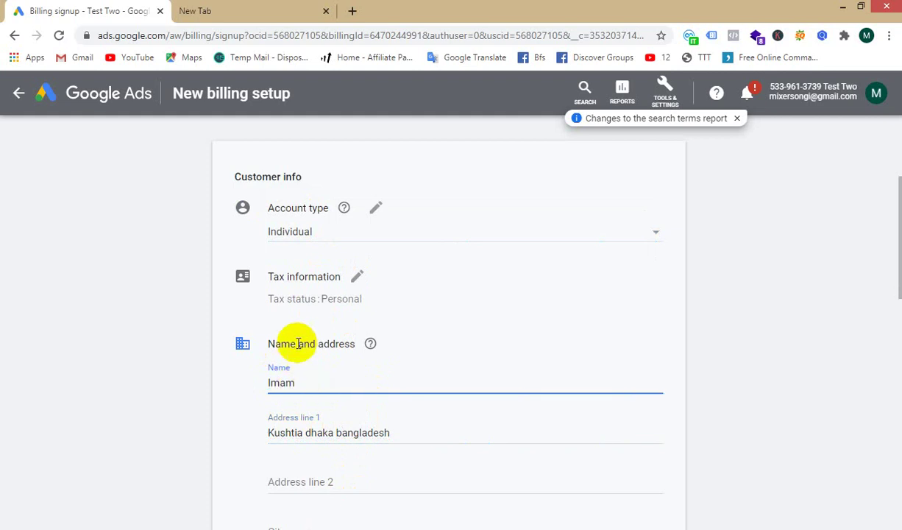
- Fill in the customer's city, postal code and phone number, using the saved phone suggestion and leaving the second address line empty
scroll(386, 315, "down", 4)
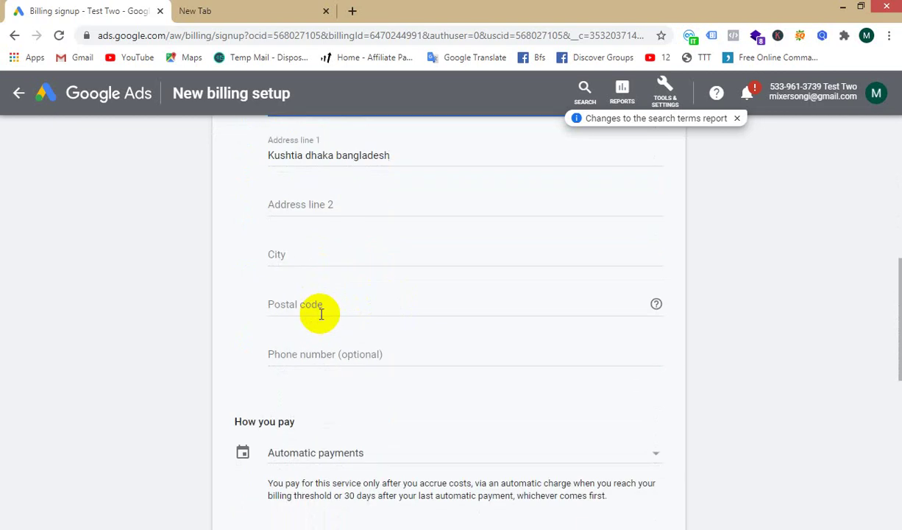
left_click(314, 250)
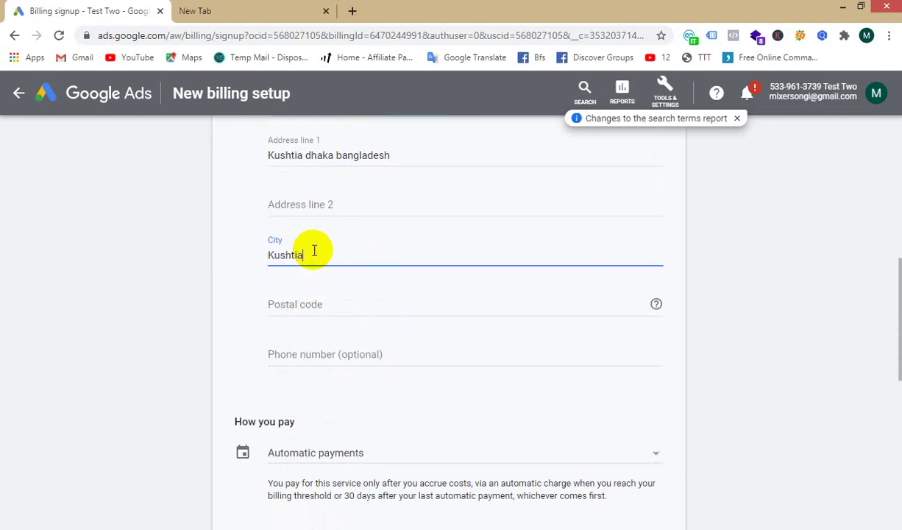
left_click(315, 304)
type("7000")
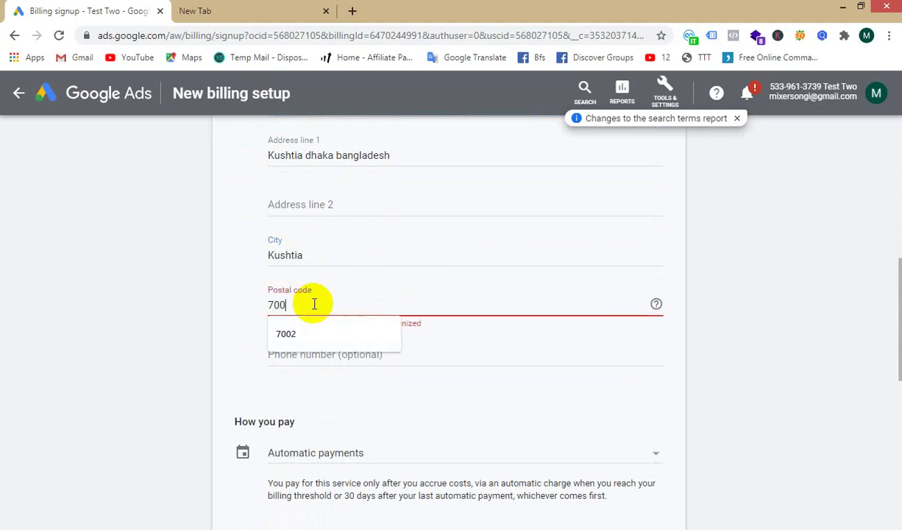
left_click(320, 357)
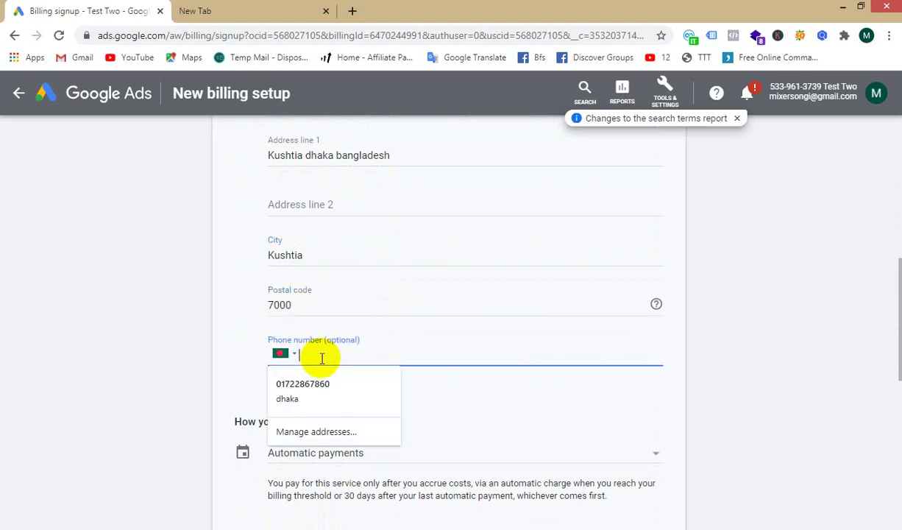
left_click(322, 387)
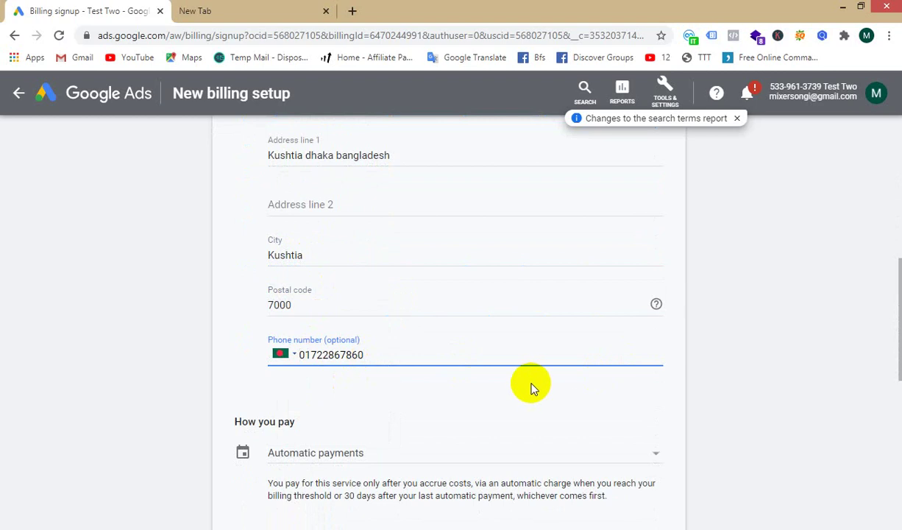
- Look over the automatic payments terms and expand the card details to view the fields required for the payment method
scroll(441, 383, "down", 1)
scroll(308, 393, "down", 2)
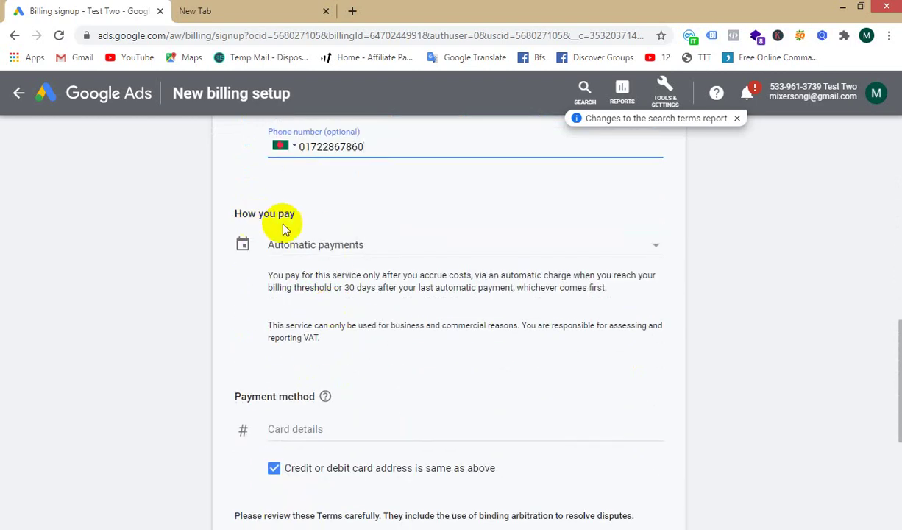
scroll(332, 235, "down", 1)
scroll(333, 234, "down", 1)
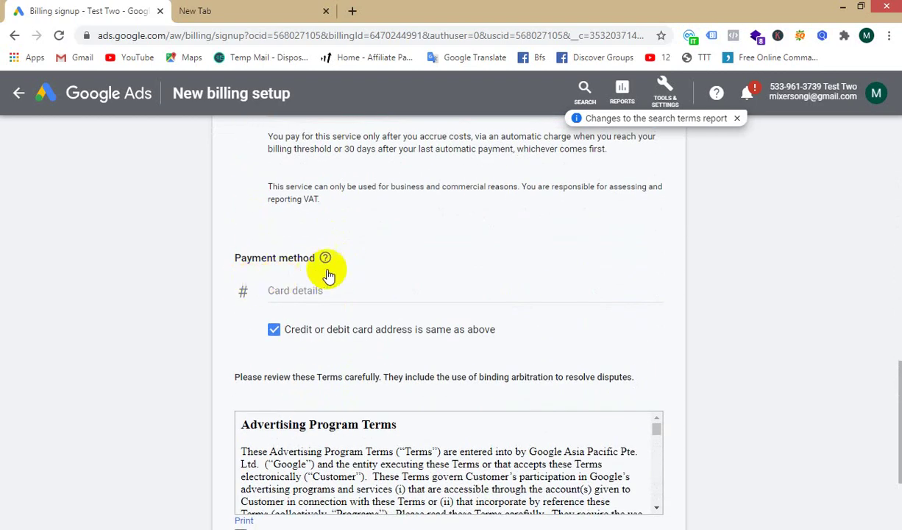
left_click(314, 293)
scroll(305, 339, "down", 3)
scroll(323, 292, "up", 3)
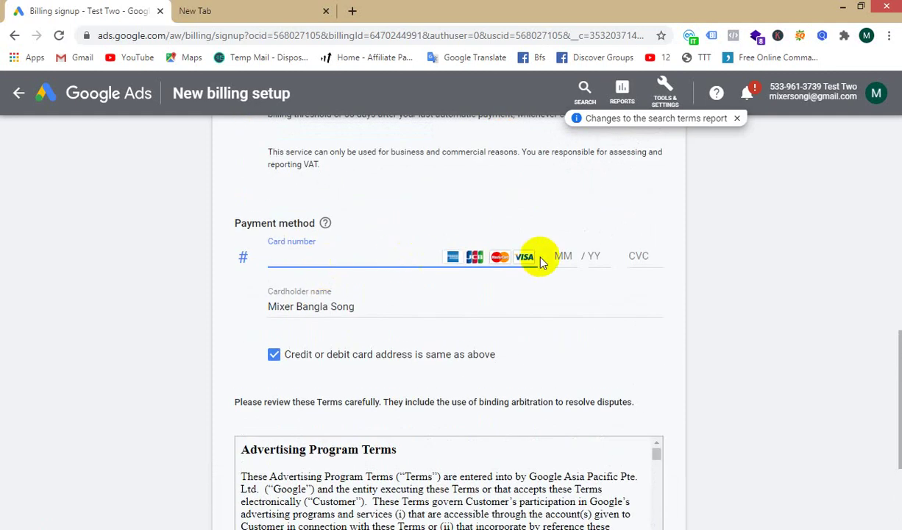
- Keep the card address the same as above and agree to the Google Ads terms and conditions
scroll(302, 243, "down", 3)
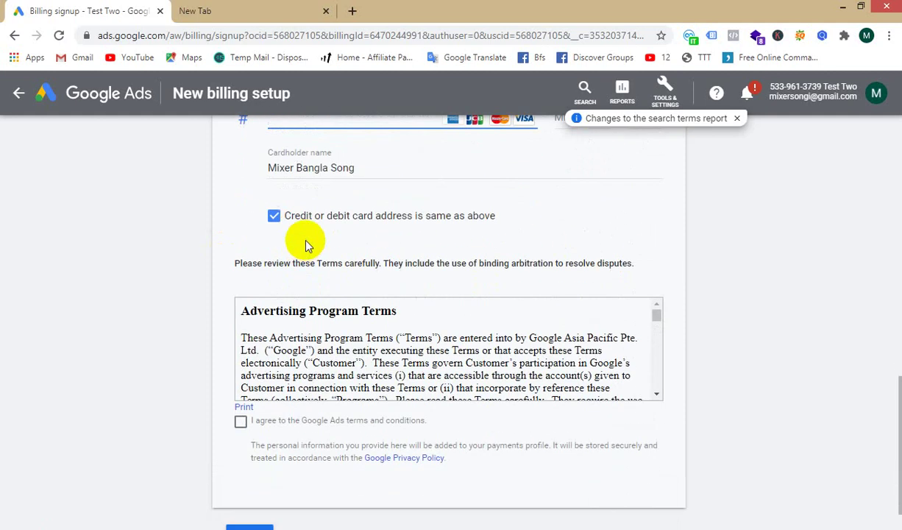
scroll(312, 246, "up", 2)
scroll(288, 347, "down", 3)
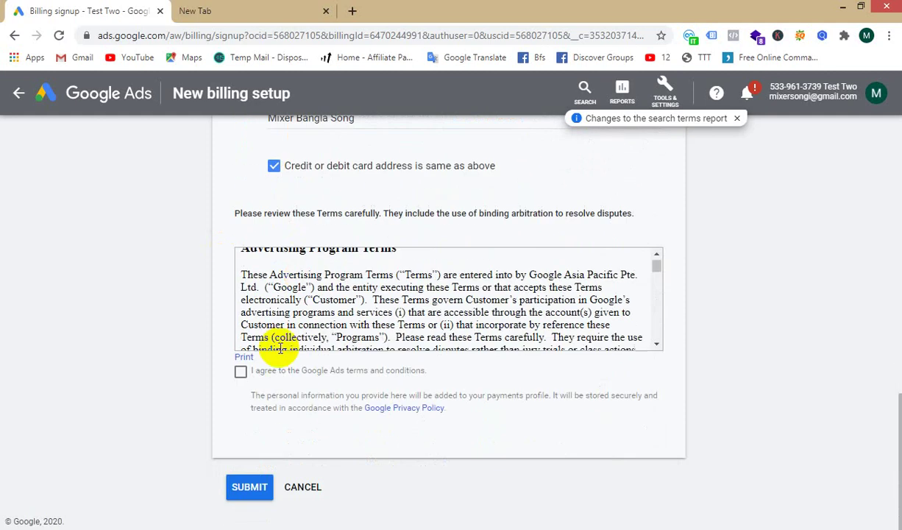
left_click(240, 371)
- Review the billing form from the billing country and customer info through the payment method, card fields and accepted terms
scroll(361, 368, "up", 3)
scroll(365, 356, "up", 10)
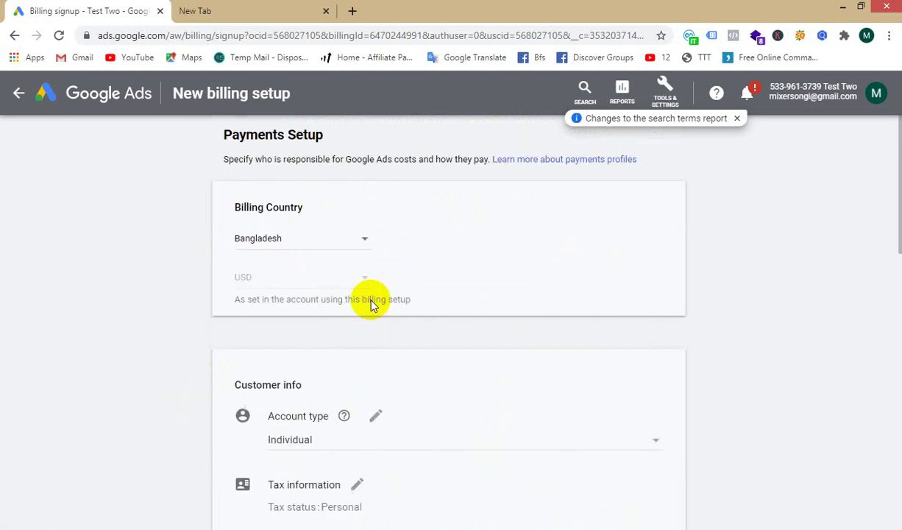
left_click(361, 243)
left_click(397, 210)
scroll(348, 308, "down", 2)
scroll(339, 298, "down", 1)
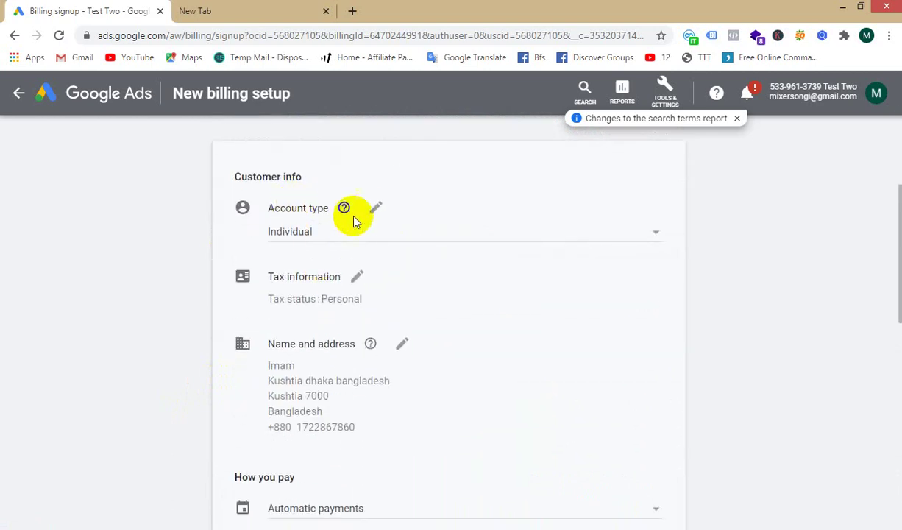
scroll(311, 259, "down", 1)
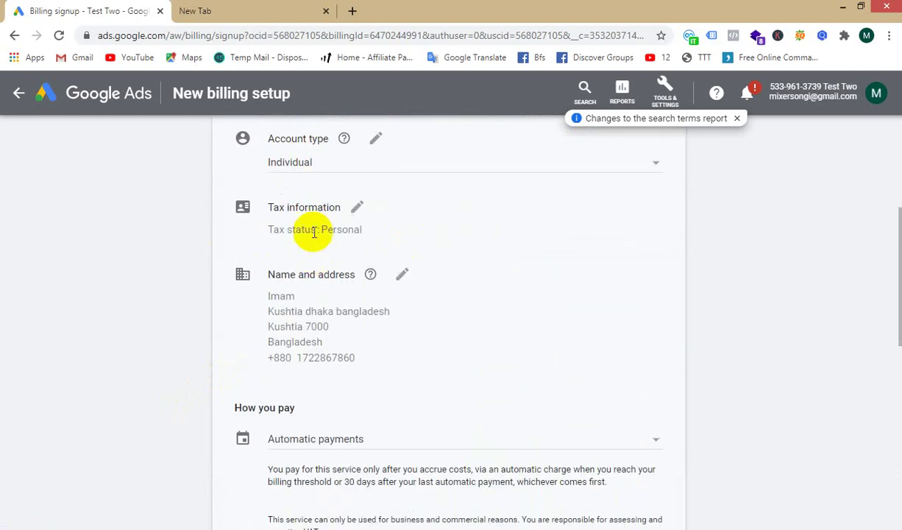
scroll(298, 302, "down", 3)
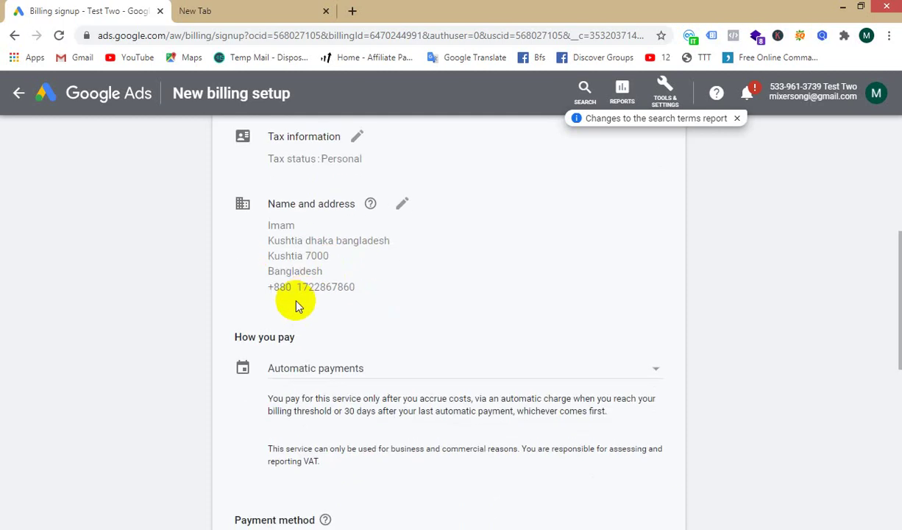
scroll(432, 259, "down", 5)
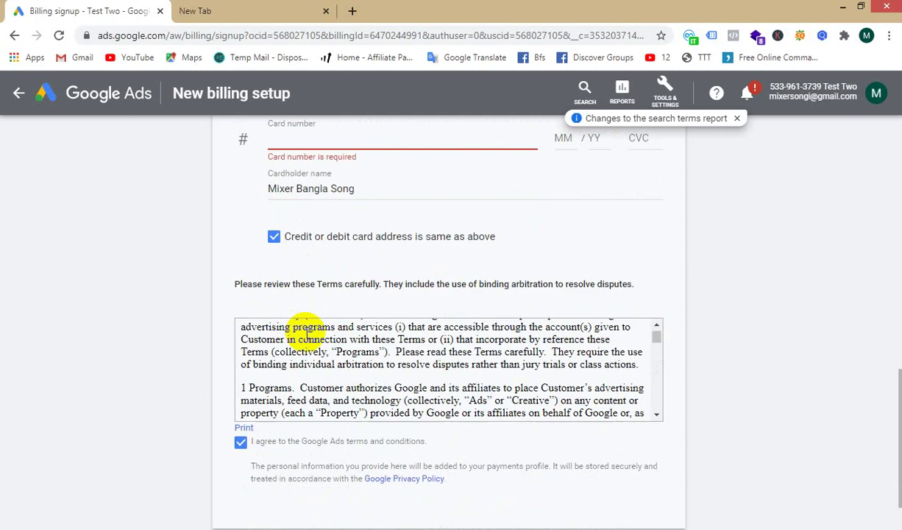
scroll(305, 375, "up", 5)
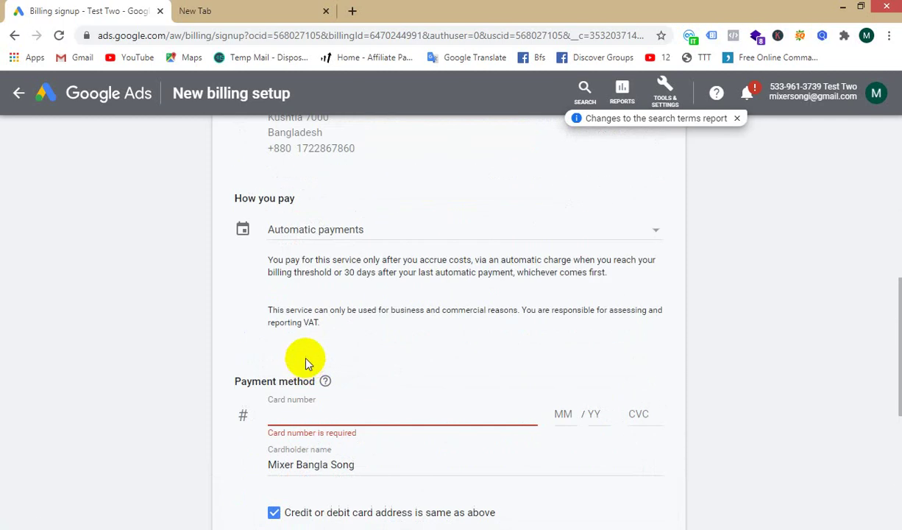
- Look at the automatic and manual choices for how to pay, keeping automatic payments selected
scroll(324, 300, "up", 2)
left_click(324, 300)
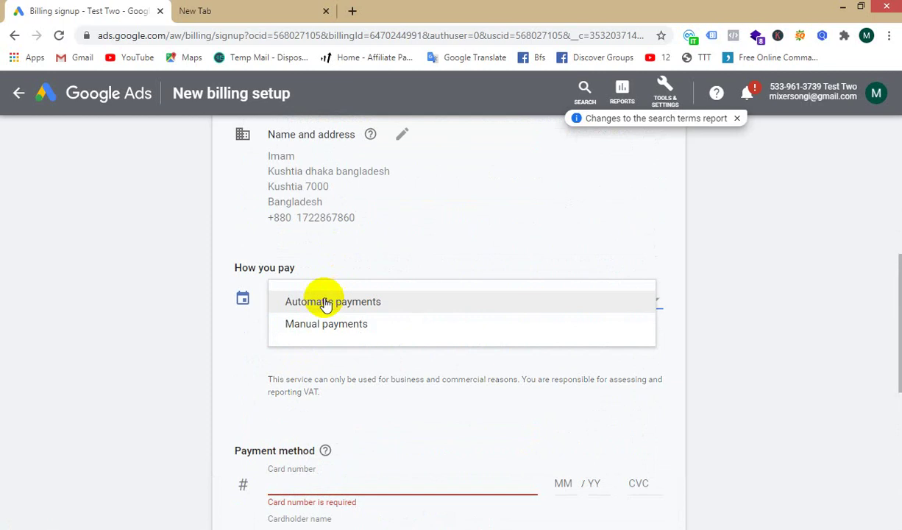
left_click(324, 289)
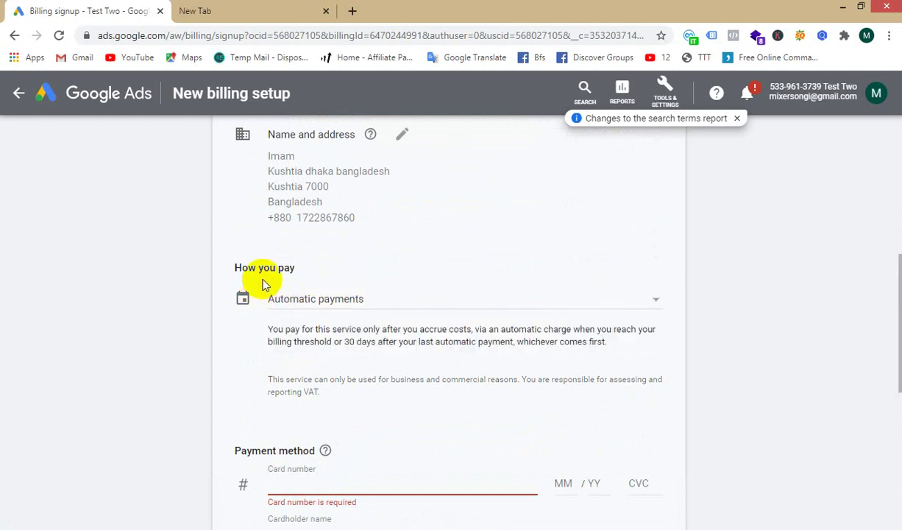
left_click(338, 307)
left_click(372, 257)
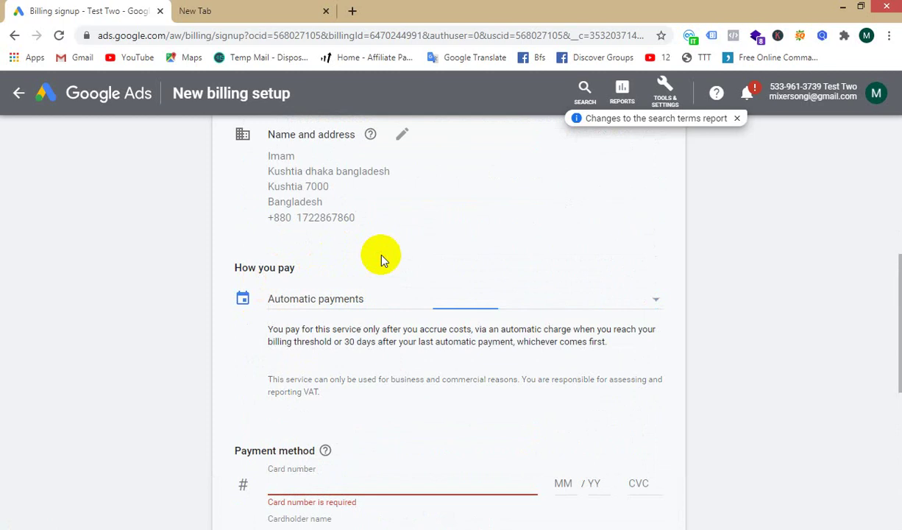
left_click(346, 298)
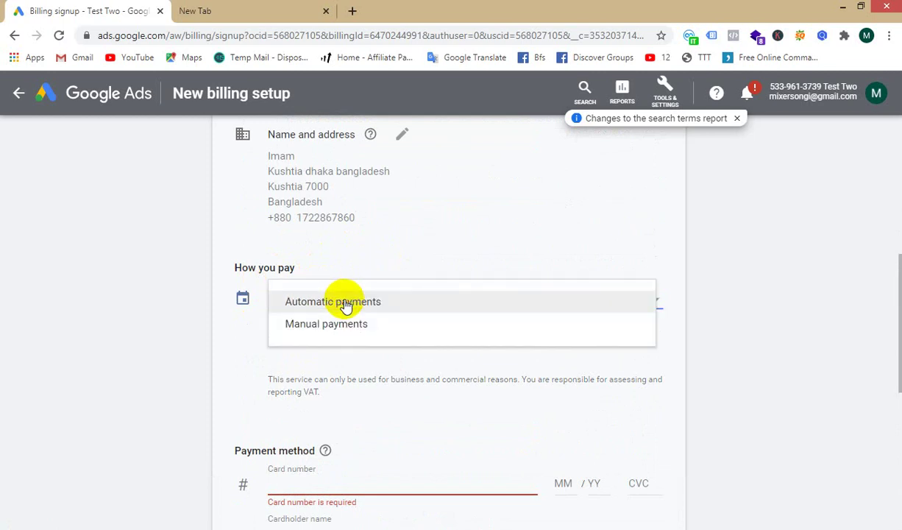
left_click(376, 268)
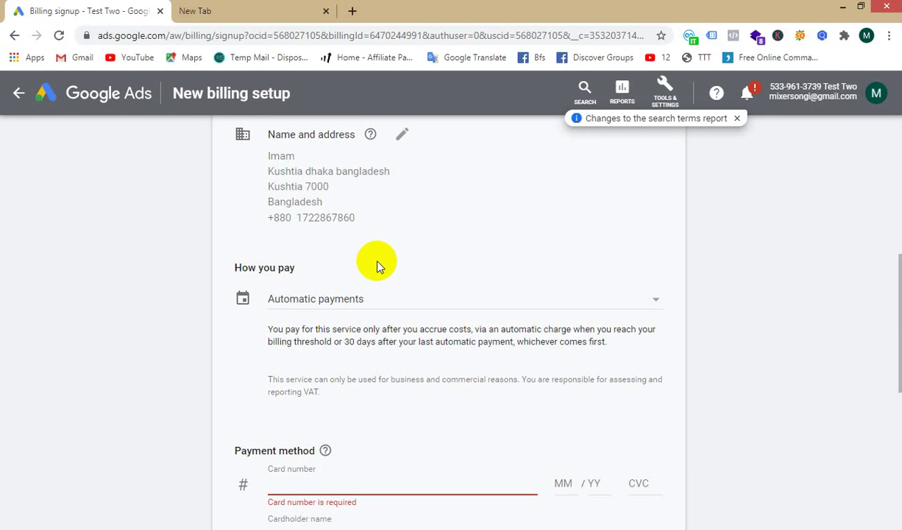
left_click(327, 300)
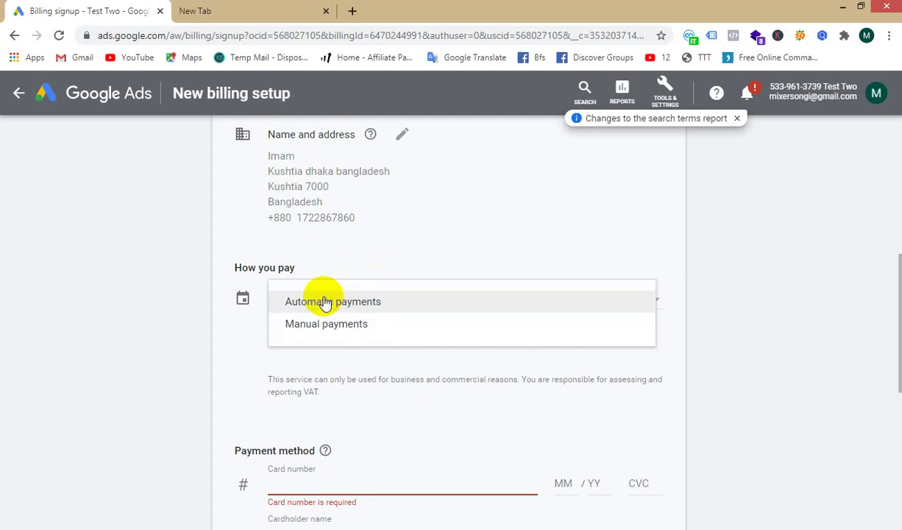
left_click(135, 321)
- Change the customer's account type to Business and fill in the required business name
scroll(264, 405, "up", 1)
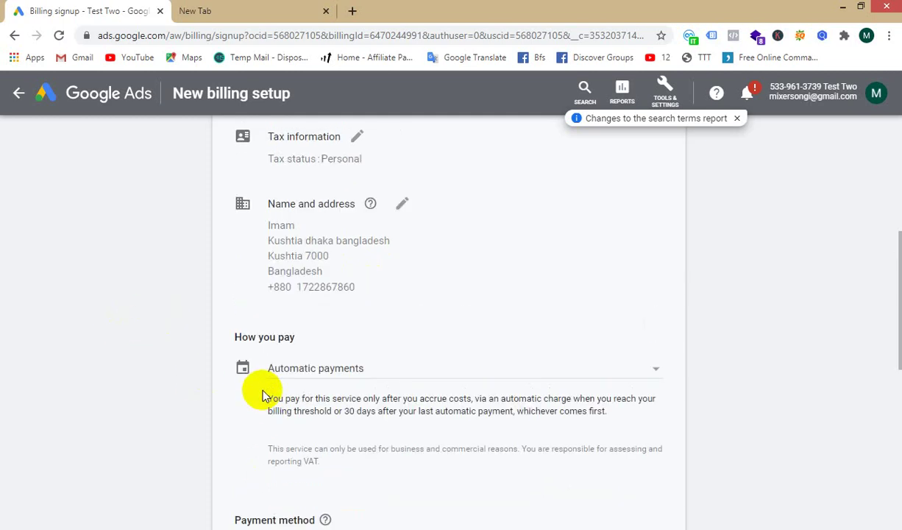
scroll(265, 395, "up", 1)
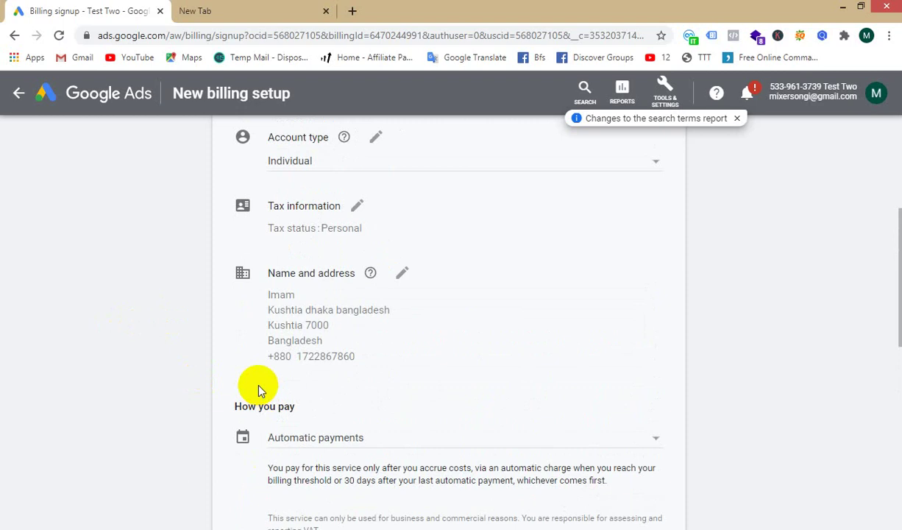
scroll(258, 389, "up", 4)
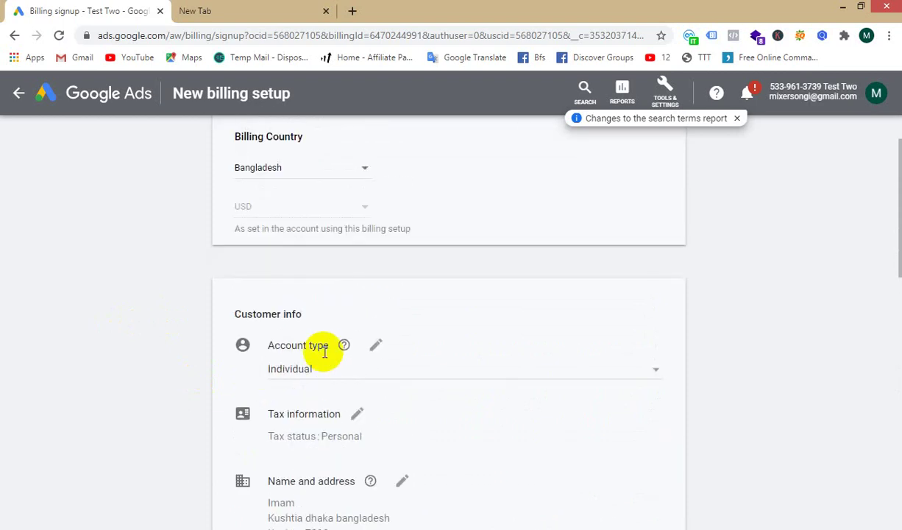
scroll(338, 272, "down", 2)
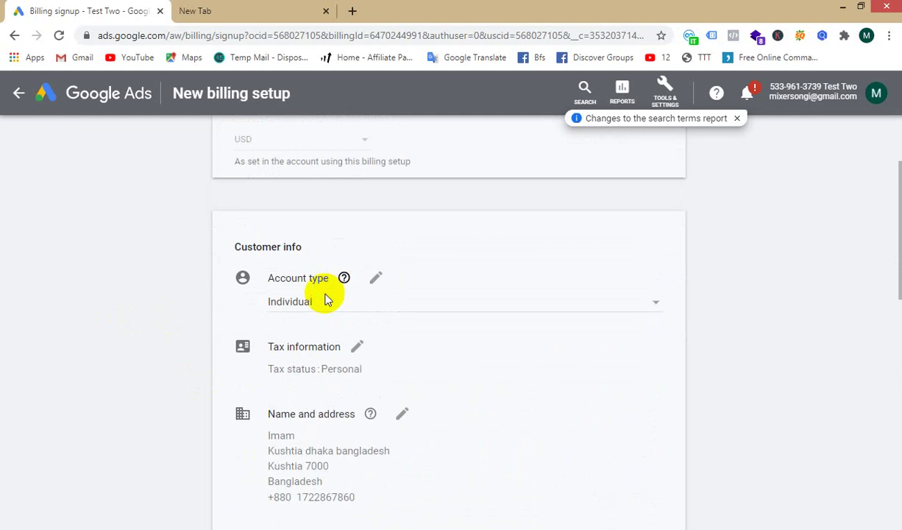
scroll(323, 316, "down", 1)
left_click(327, 234)
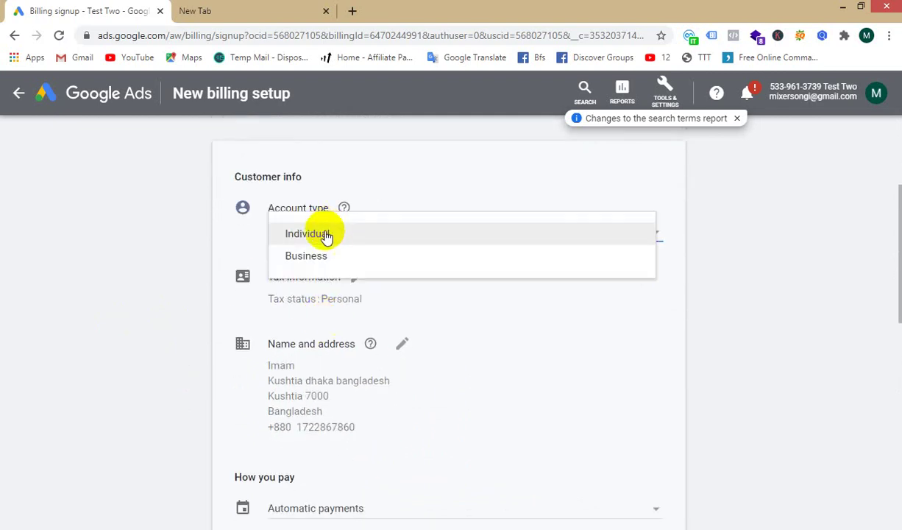
left_click(323, 258)
scroll(359, 263, "down", 2)
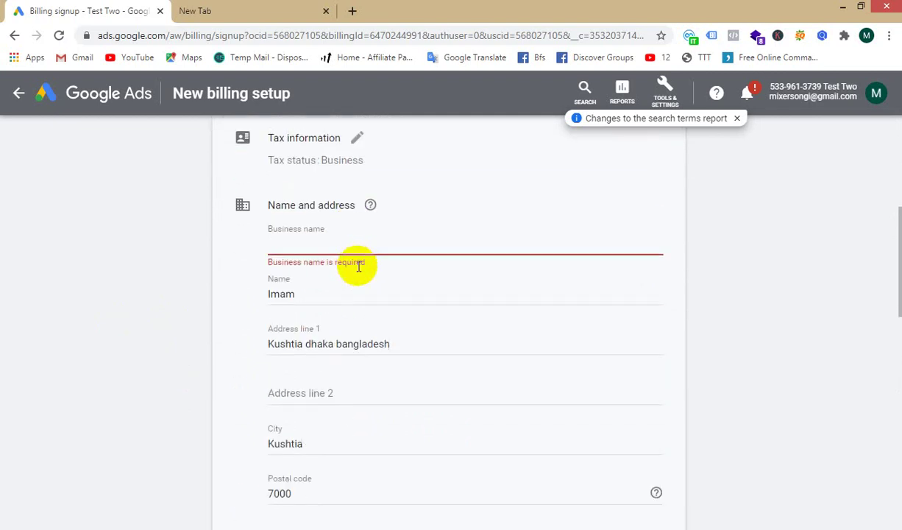
left_click(322, 250)
left_click(284, 281)
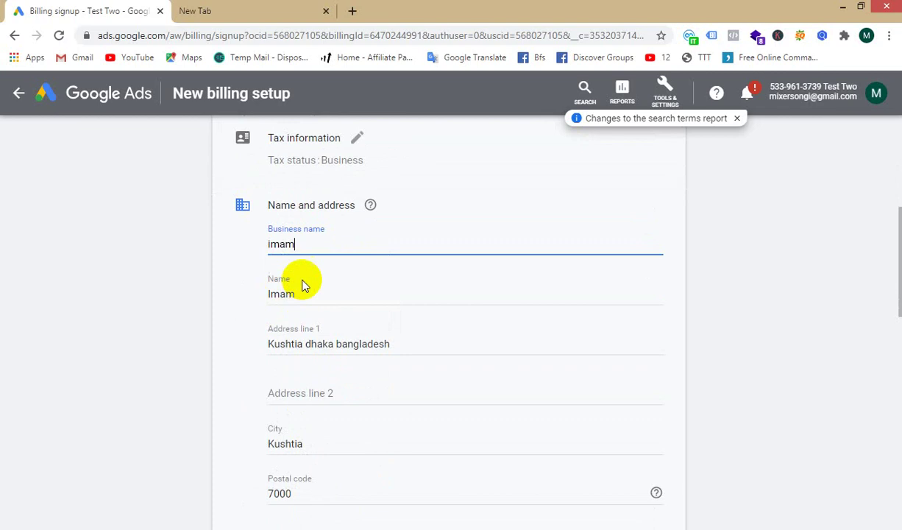
- Expand the primary contact details and look over the business form from the address to the payment method and terms
scroll(302, 264, "down", 1)
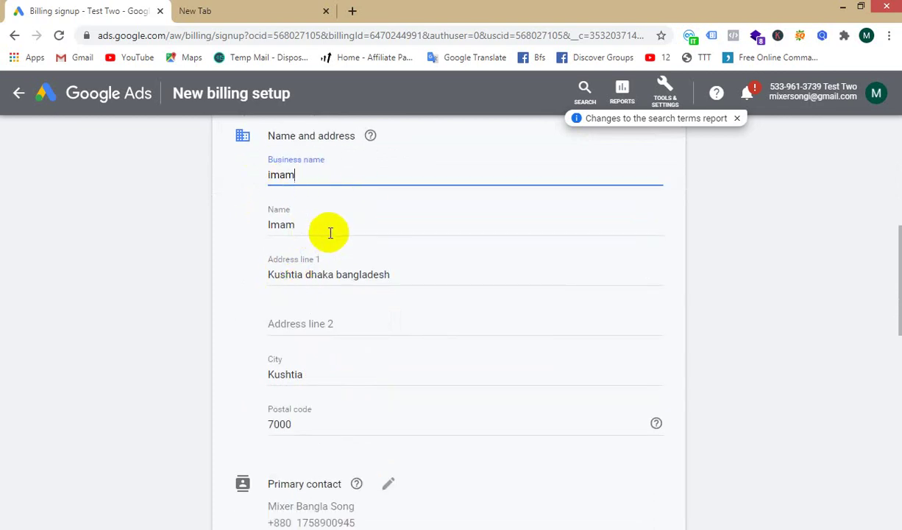
scroll(324, 265, "down", 1)
scroll(320, 294, "down", 3)
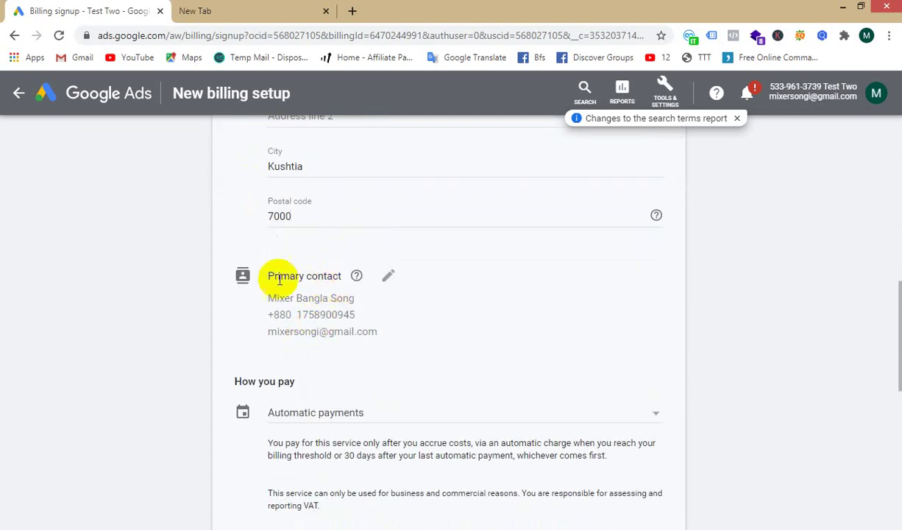
left_click(315, 310)
scroll(315, 309, "down", 3)
scroll(323, 361, "down", 2)
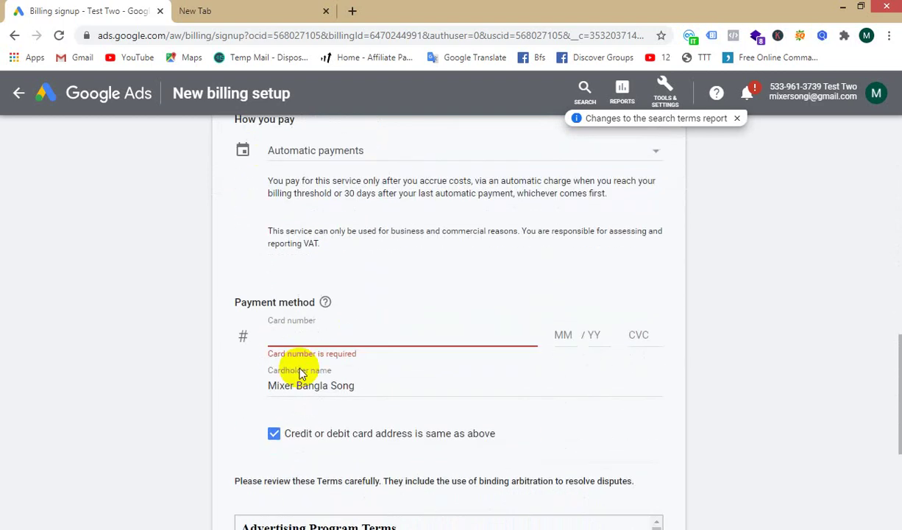
scroll(296, 319, "down", 4)
scroll(300, 321, "up", 5)
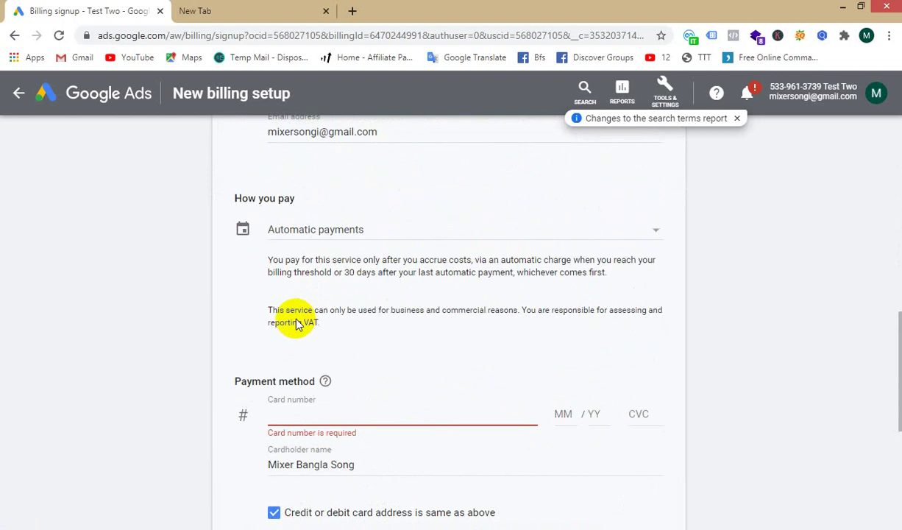
scroll(298, 316, "up", 4)
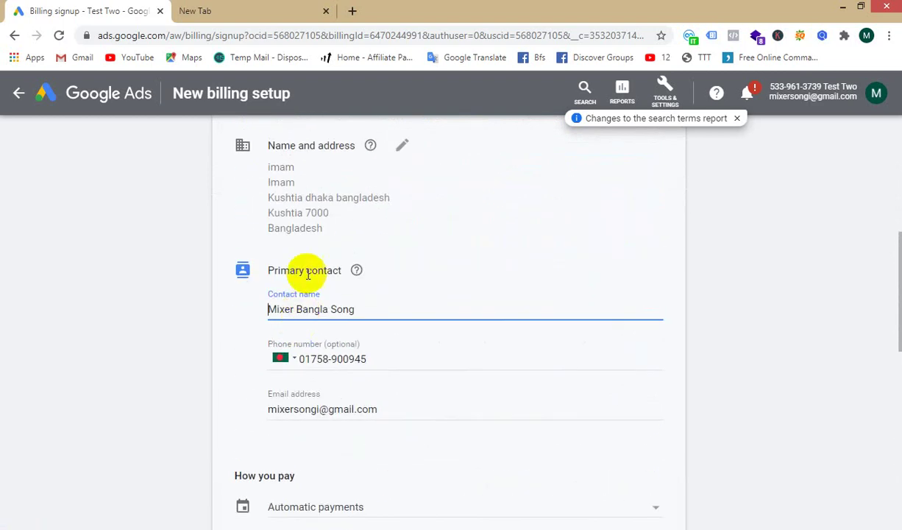
- Switch the account type back to Individual and look over the payment method and terms sections
scroll(323, 279, "up", 4)
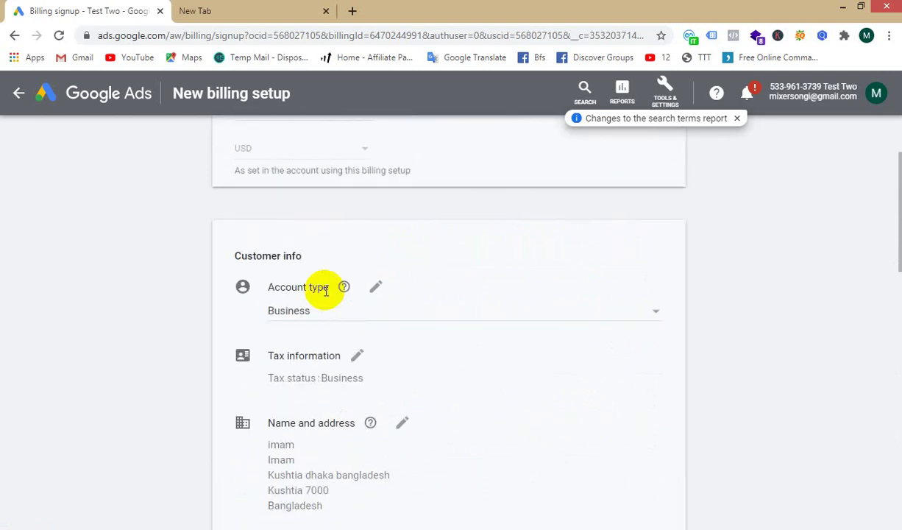
left_click(342, 313)
left_click(335, 291)
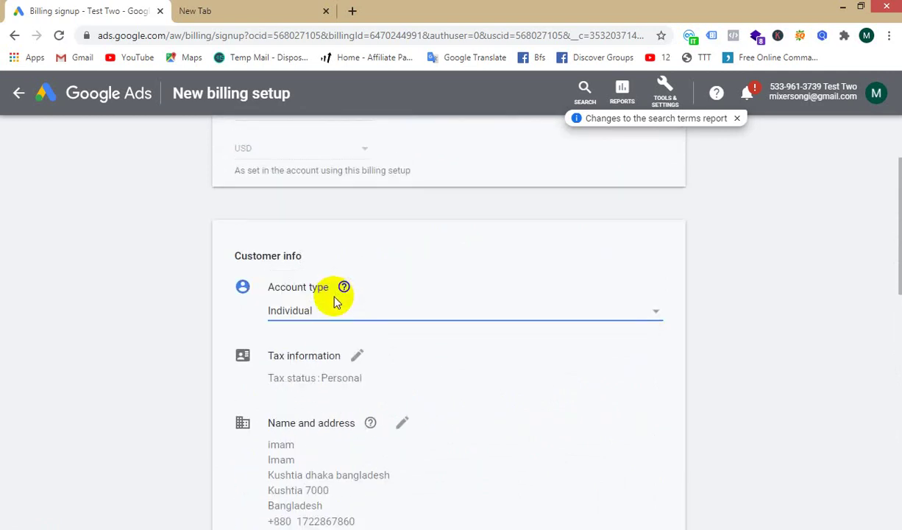
scroll(334, 311, "down", 3)
scroll(334, 310, "down", 5)
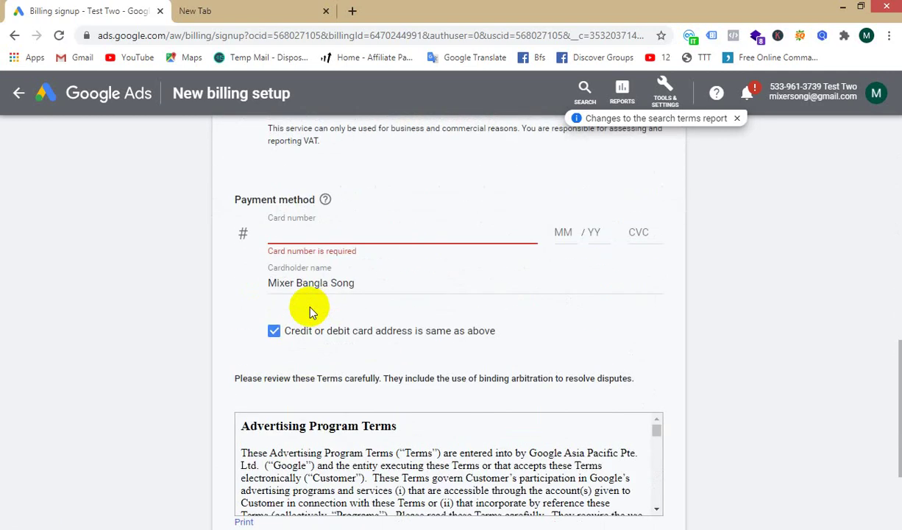
scroll(312, 265, "down", 4)
scroll(311, 265, "up", 8)
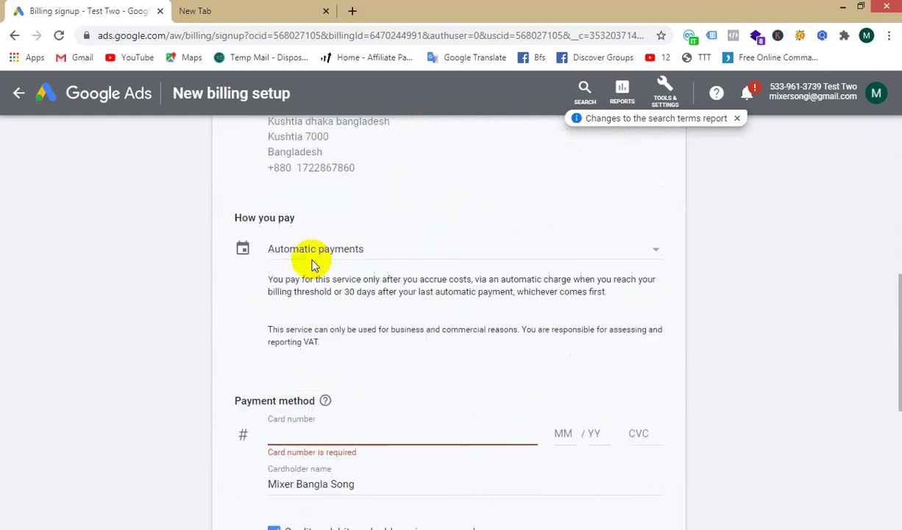
- Set the customer's account type to Business
scroll(312, 265, "up", 3)
left_click(325, 290)
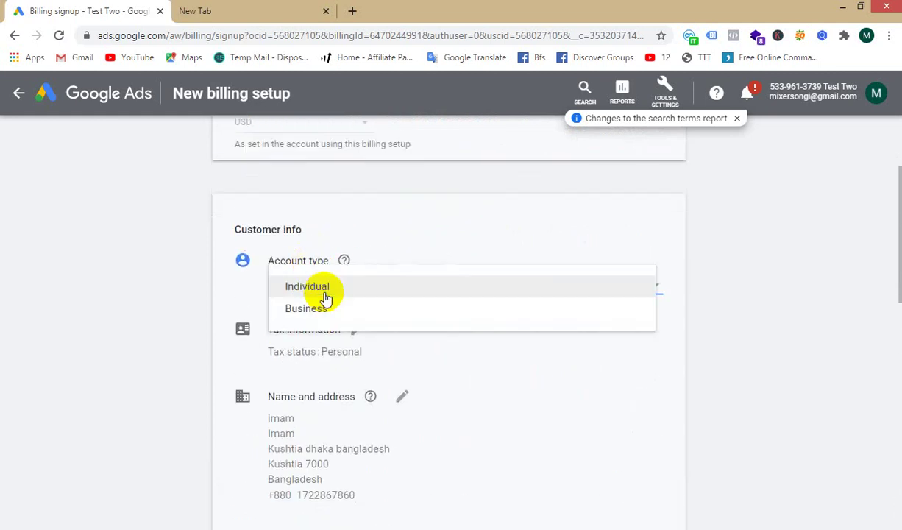
left_click(325, 309)
- Expand the primary contact and examine its contact name, phone number and email address along with the payment settings
scroll(322, 312, "down", 4)
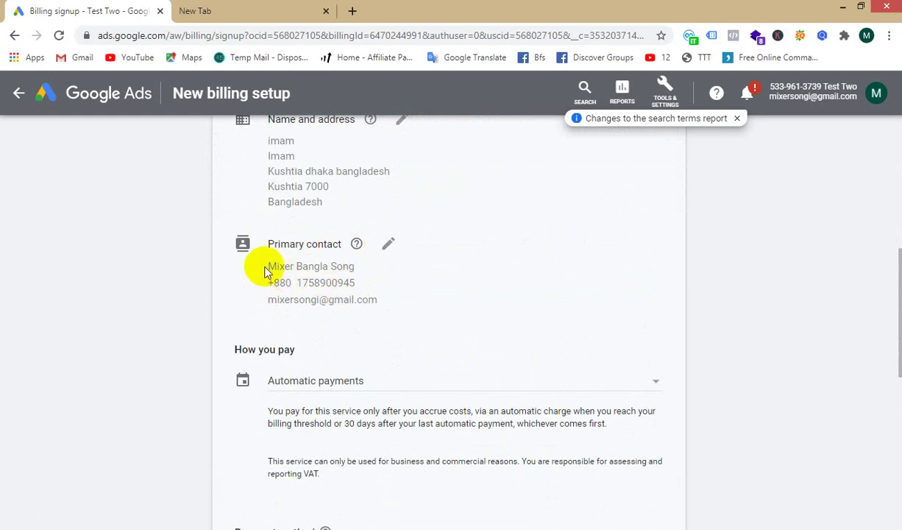
left_click_drag(253, 266, 399, 306)
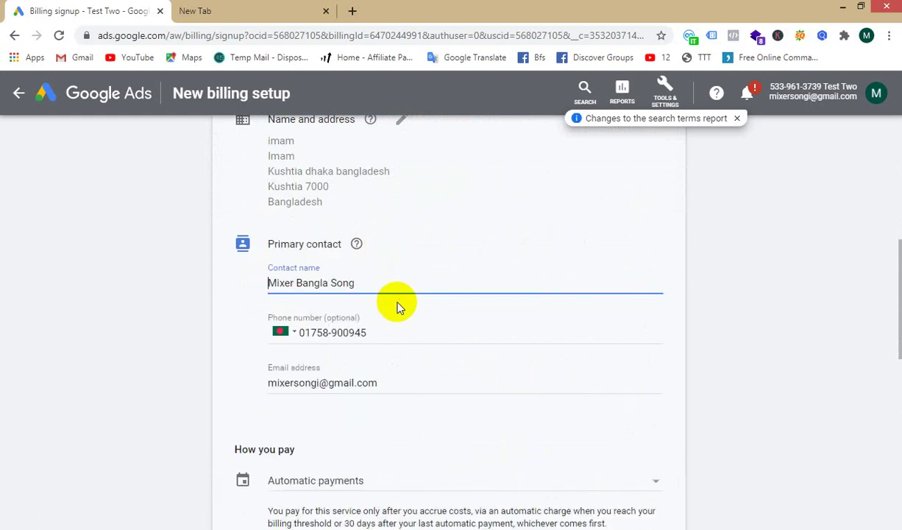
scroll(360, 302, "down", 2)
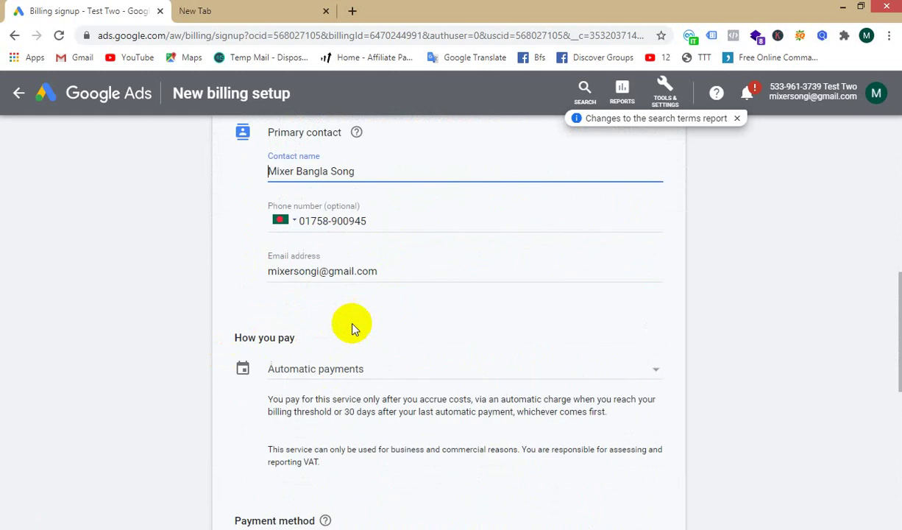
scroll(348, 286, "down", 2)
scroll(298, 161, "up", 1)
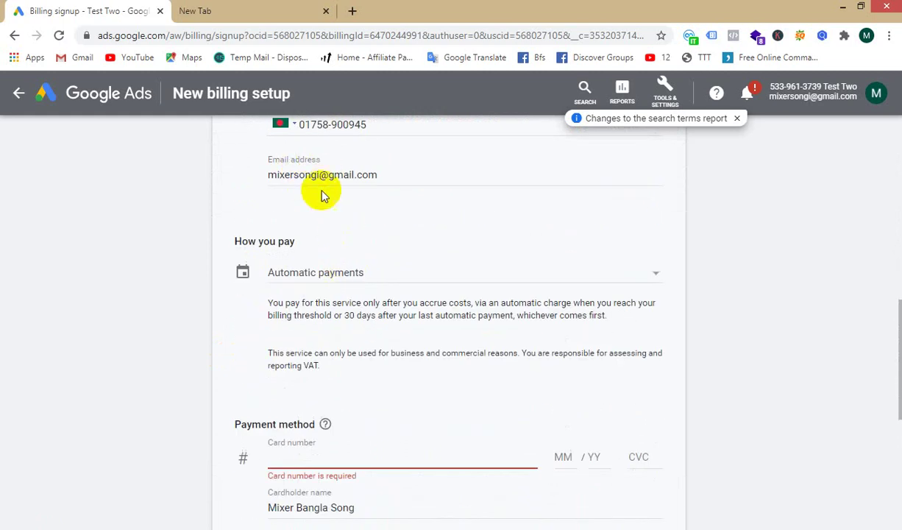
- Check the payment method, card address option and accepted terms, and try to submit the billing setup without card details
scroll(322, 191, "down", 3)
scroll(331, 243, "down", 4)
scroll(346, 294, "up", 3)
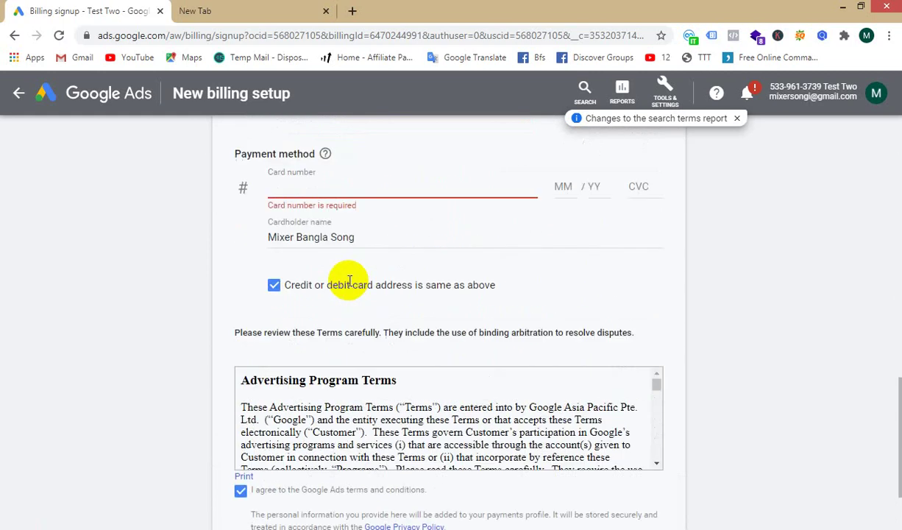
scroll(334, 210, "down", 2)
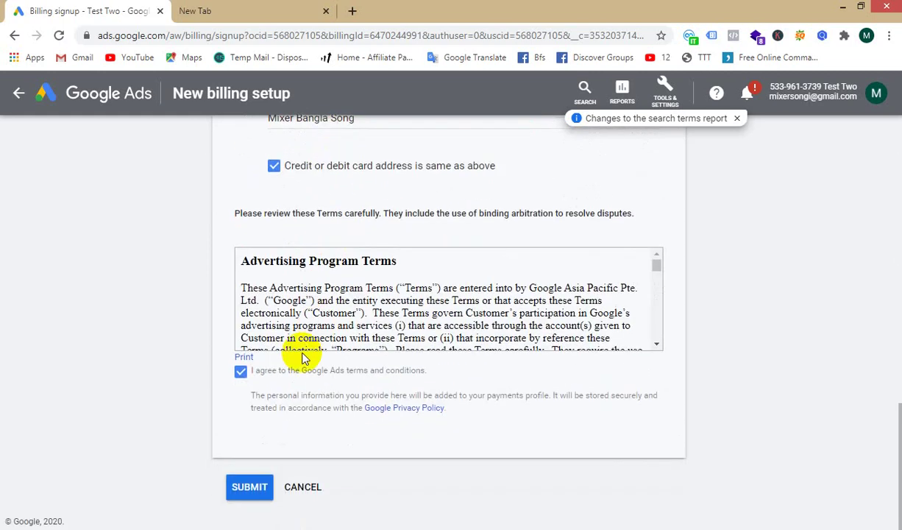
left_click(251, 487)
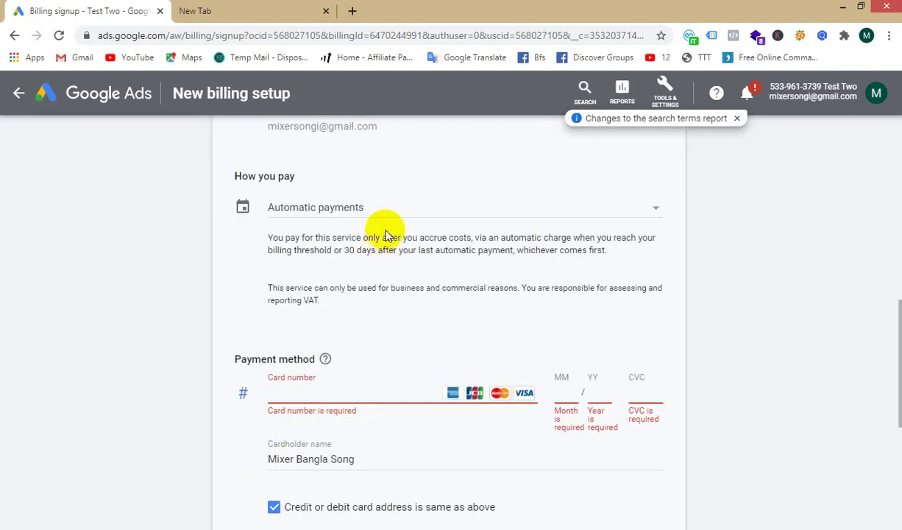
- Review the billing form from the billing country and business customer info down to the card address option and advertising terms
scroll(382, 265, "up", 2)
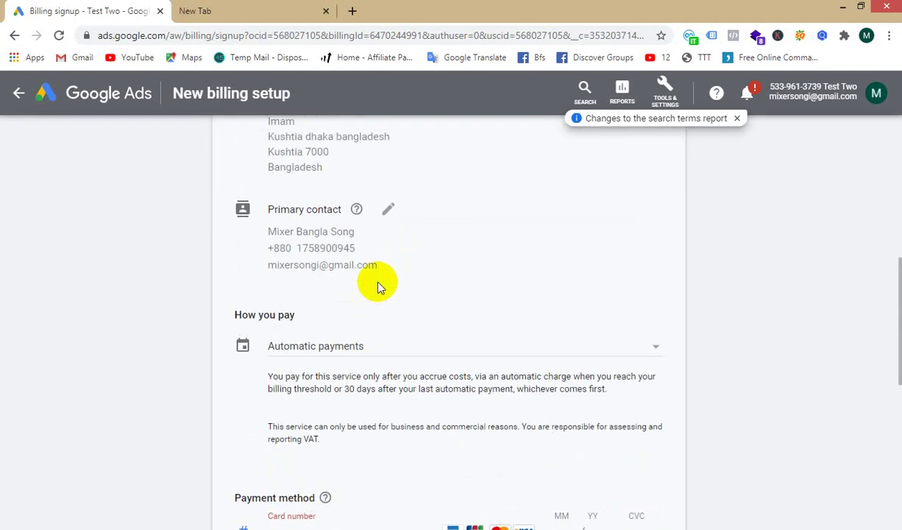
scroll(441, 293, "up", 2)
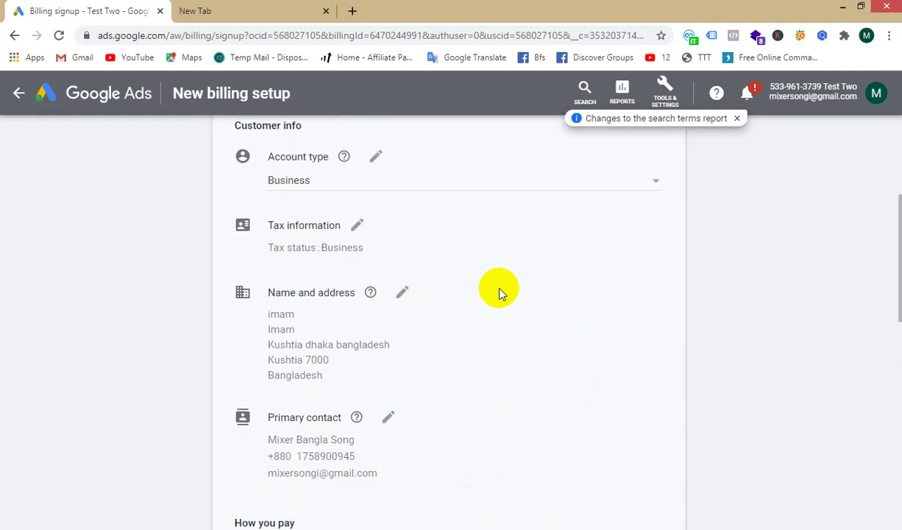
scroll(499, 294, "up", 2)
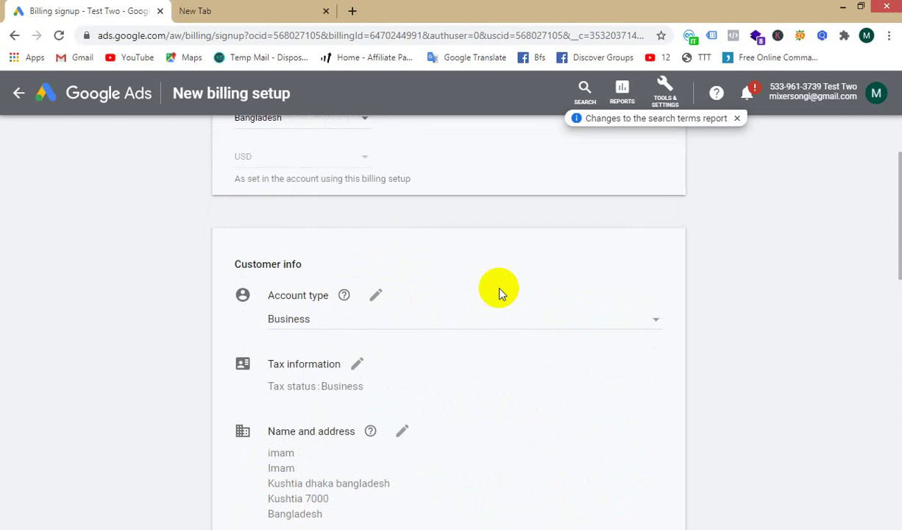
scroll(500, 294, "down", 2)
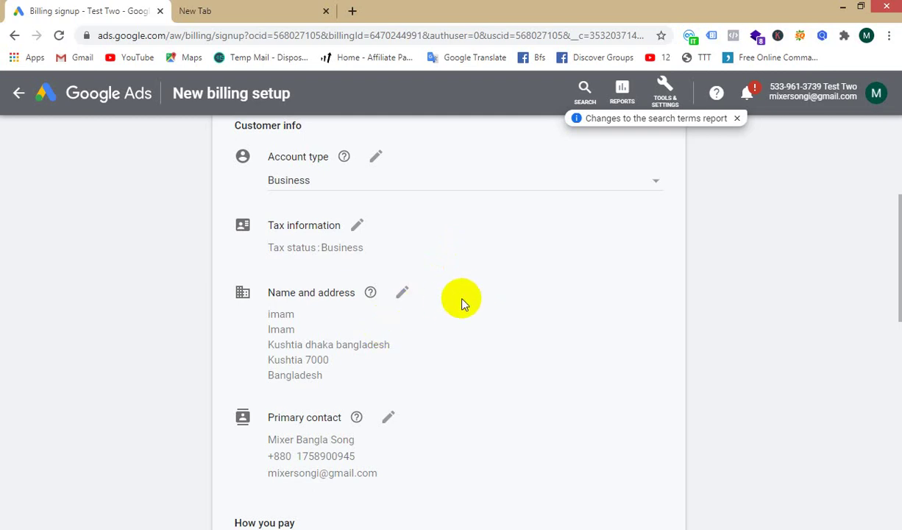
scroll(462, 303, "up", 3)
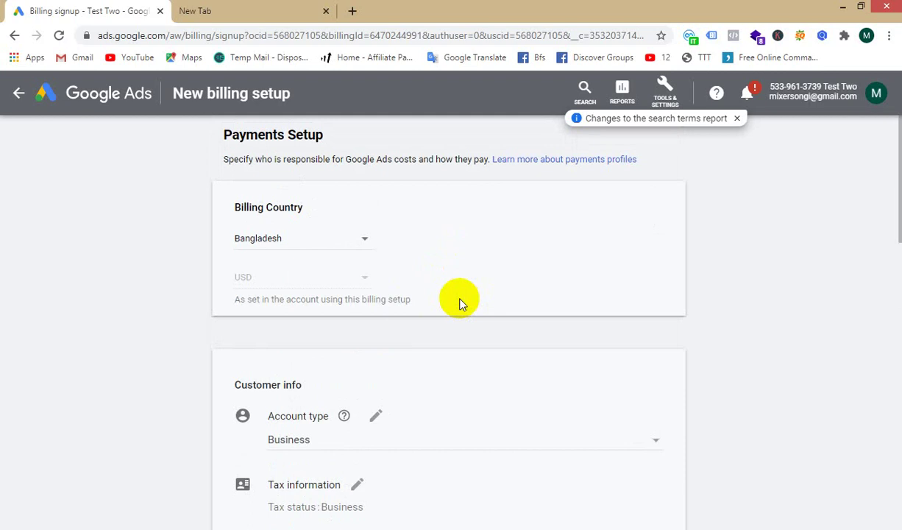
scroll(459, 303, "down", 11)
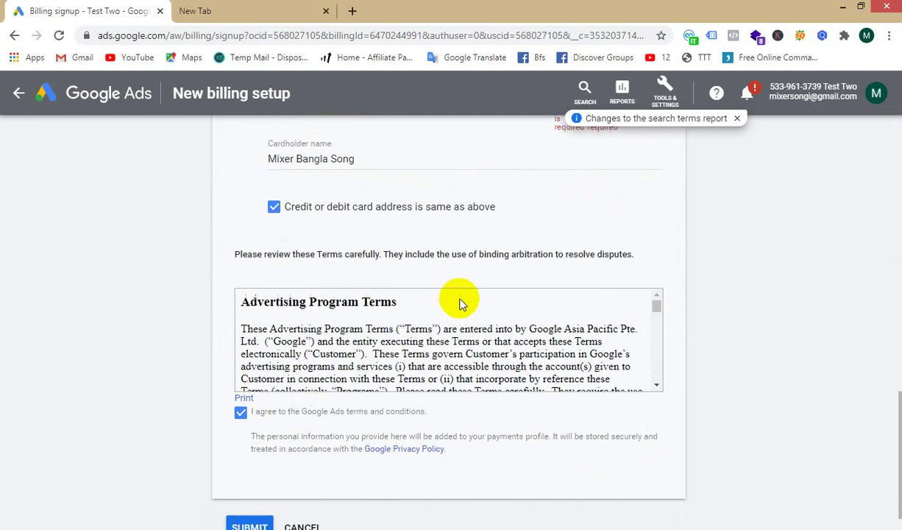
scroll(459, 303, "up", 1)
scroll(459, 301, "up", 2)
scroll(434, 298, "down", 3)
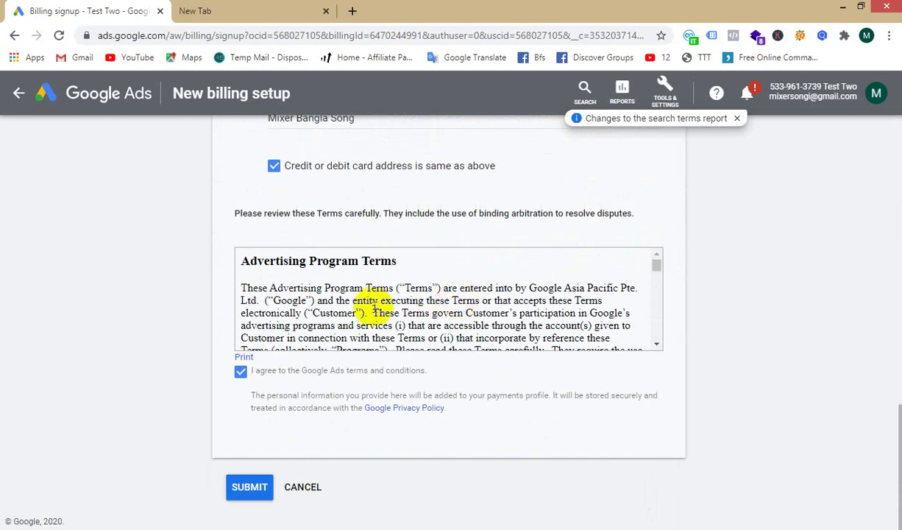